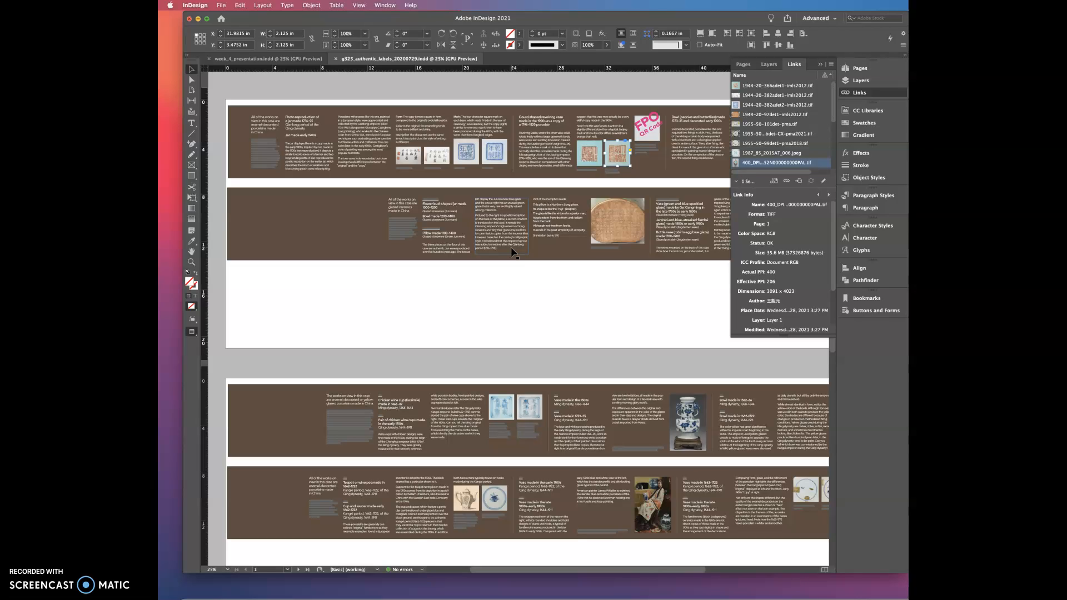
left_click(604, 272)
left_click(607, 273)
scroll(608, 274, "right", 2)
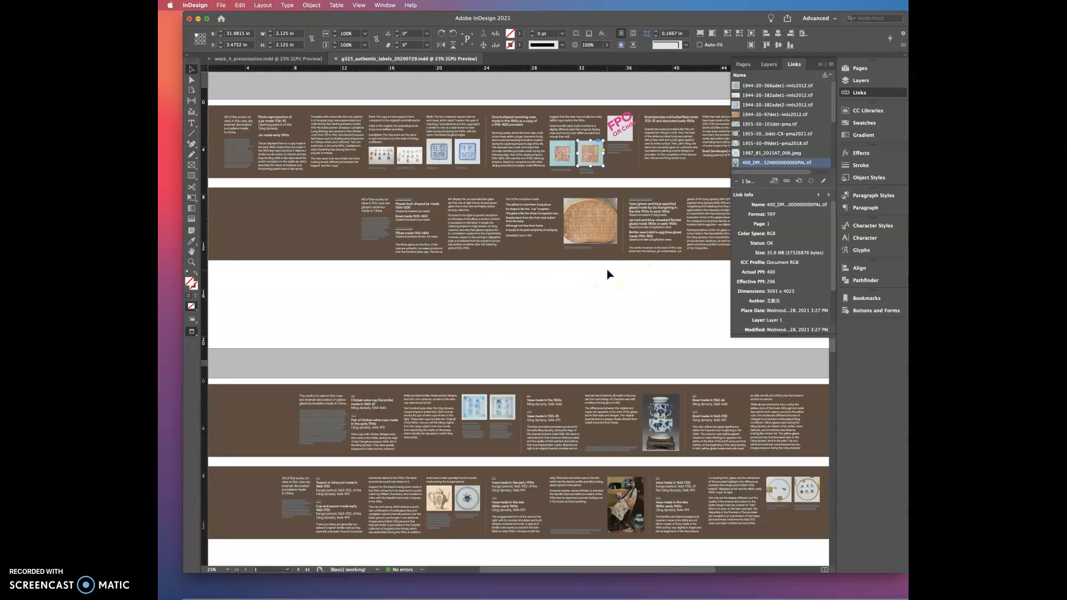
scroll(607, 274, "right", 1)
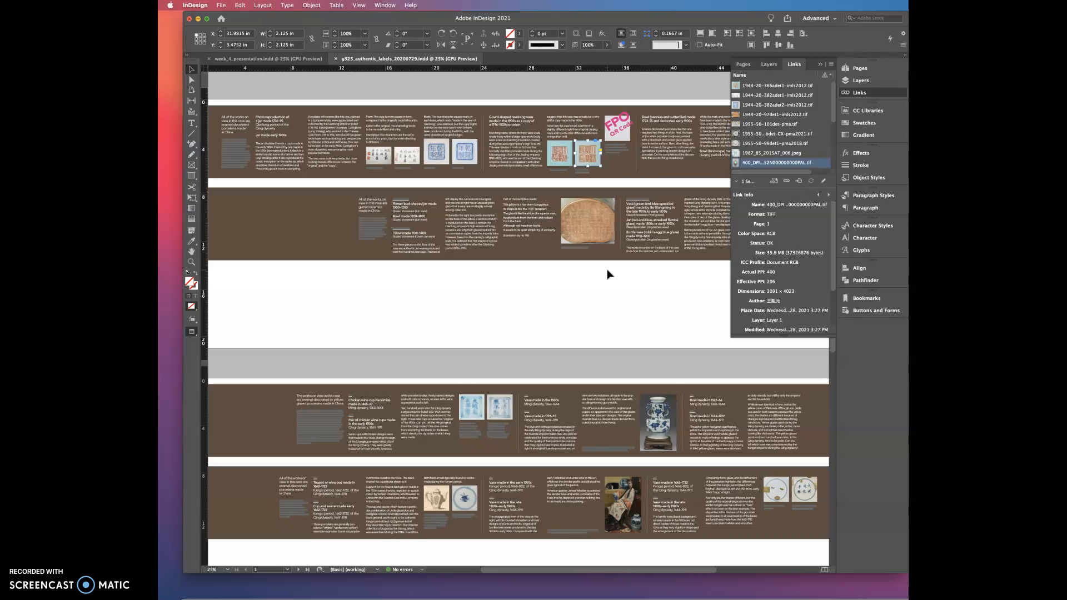
scroll(608, 274, "right", 1)
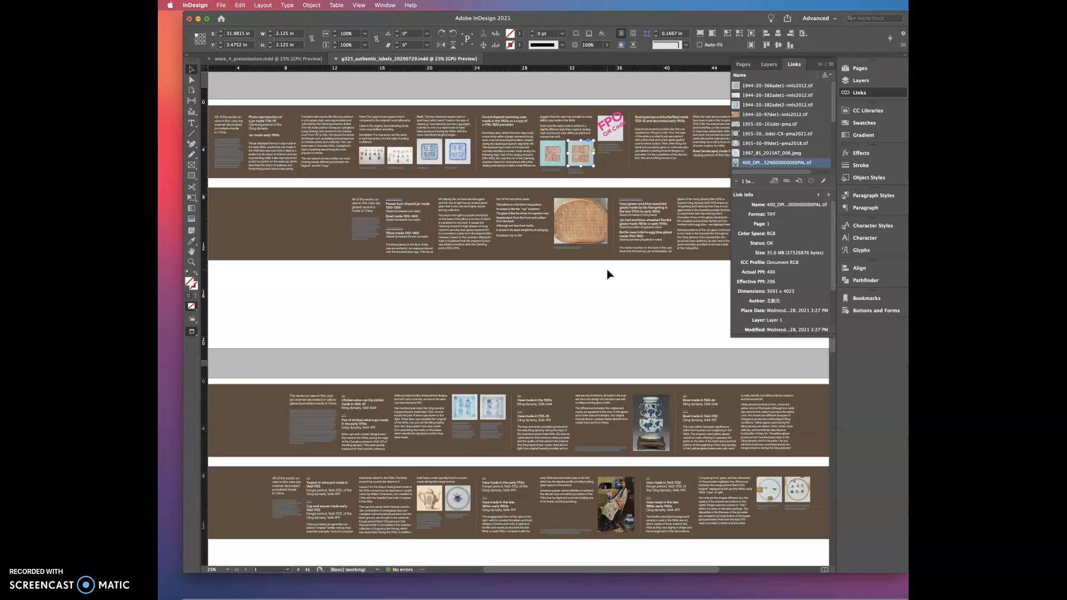
scroll(608, 274, "left", 1)
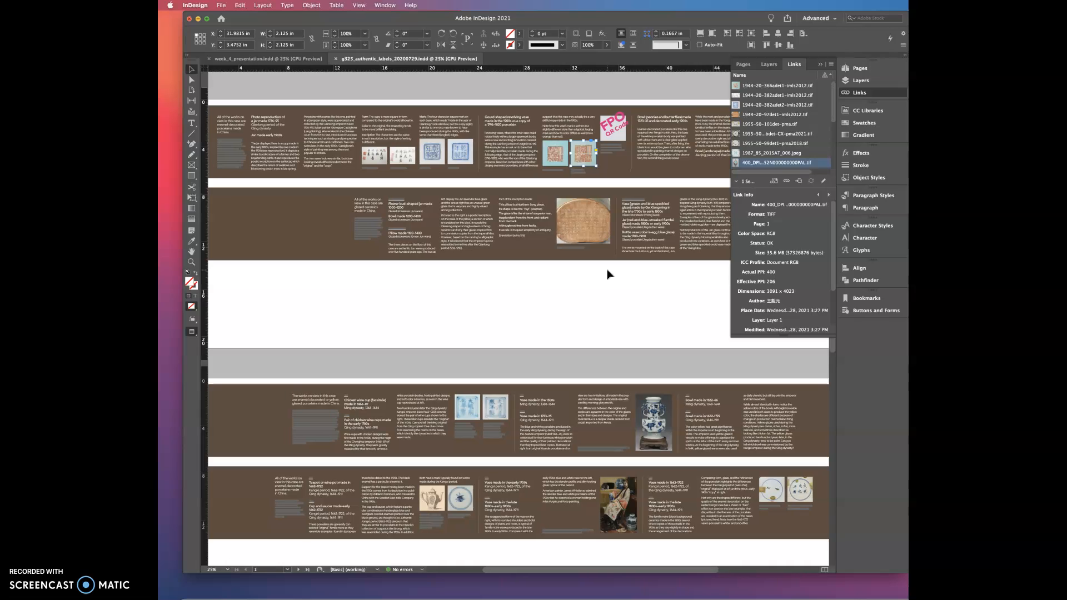
scroll(608, 274, "left", 3)
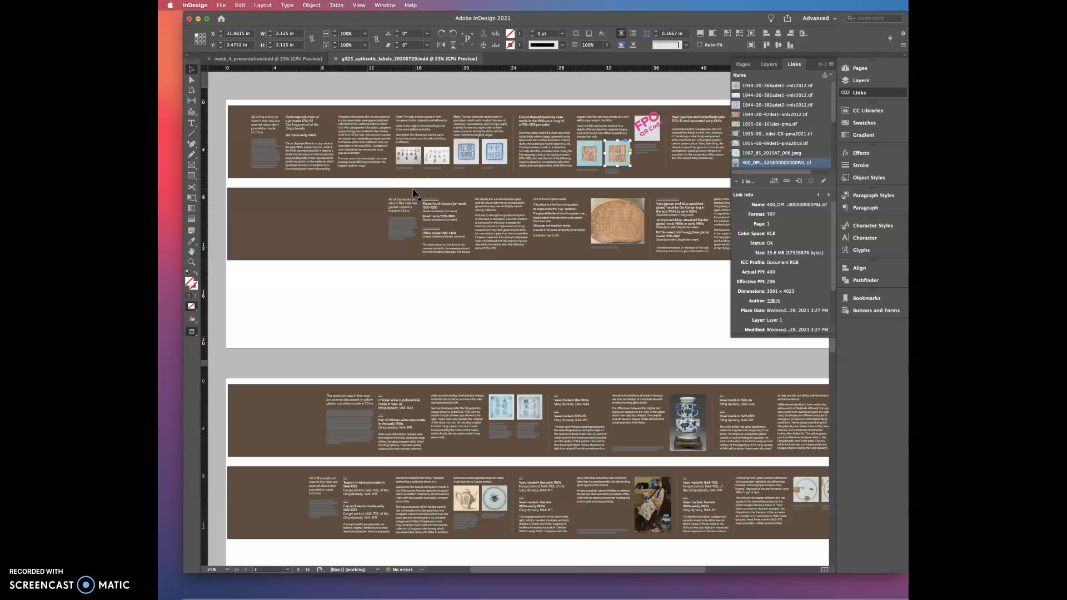
Examine the text and inscription images of the upper label strip on page 1 up close.
left_click(388, 186)
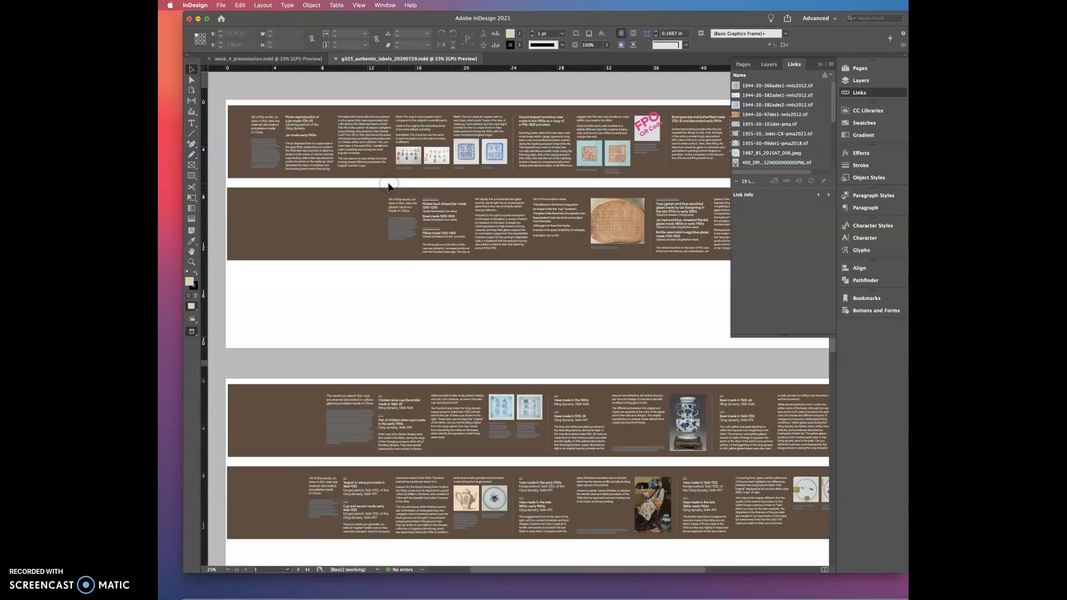
key("super+equal")
key("super+equal")
key("super+equal")
key("super+equal")
scroll(392, 186, "up", 5)
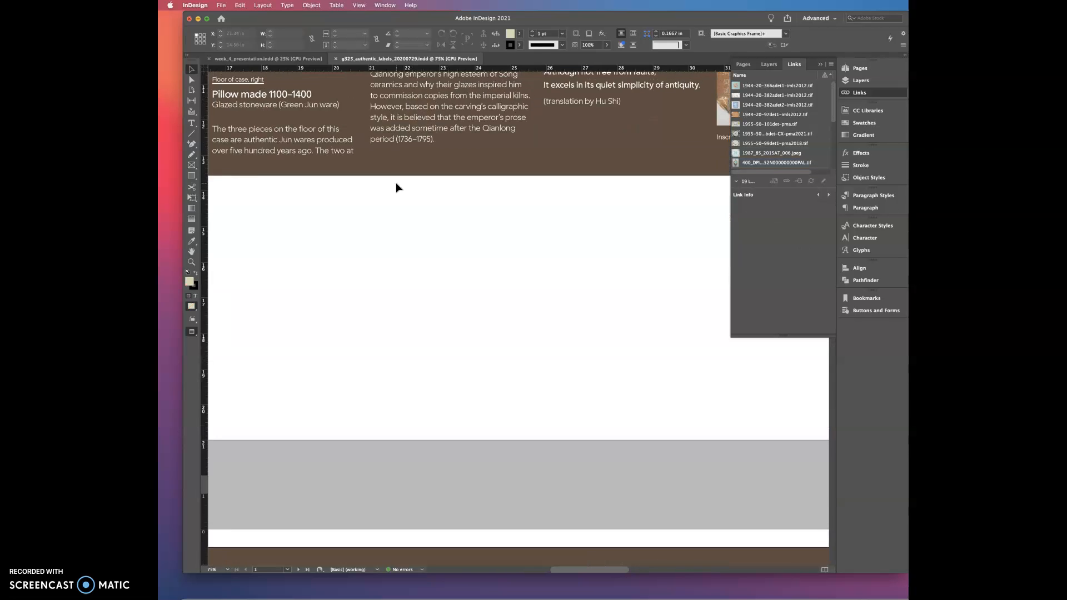
scroll(397, 185, "left", 10)
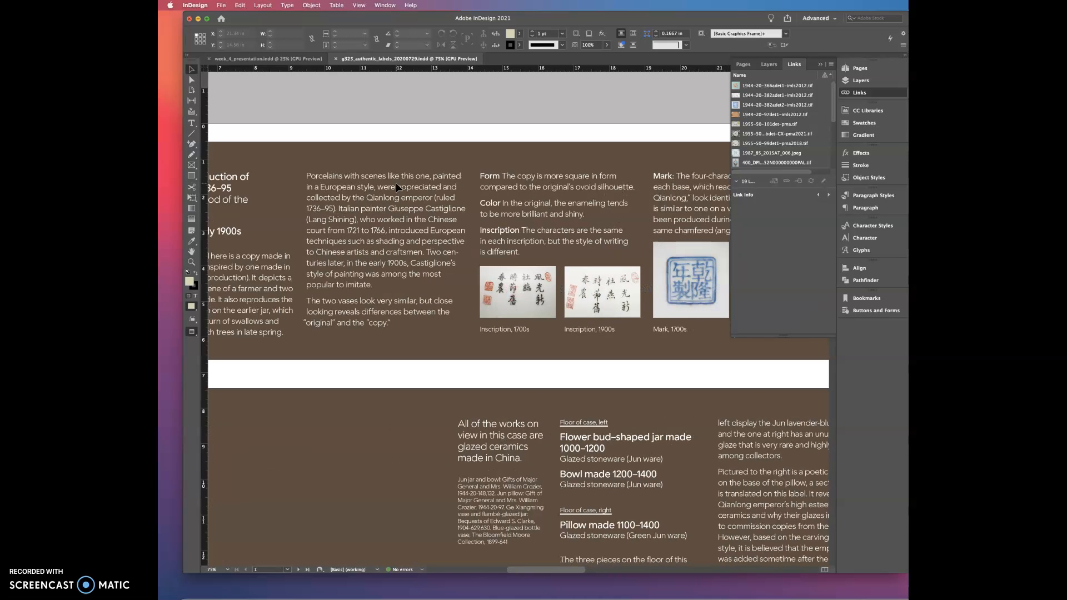
key("super+minus")
key("super+minus")
Select the first inscription image in the upper label strip and open its linked file C1B003814N000000000PAB.tif in Photoshop.
left_click(524, 179)
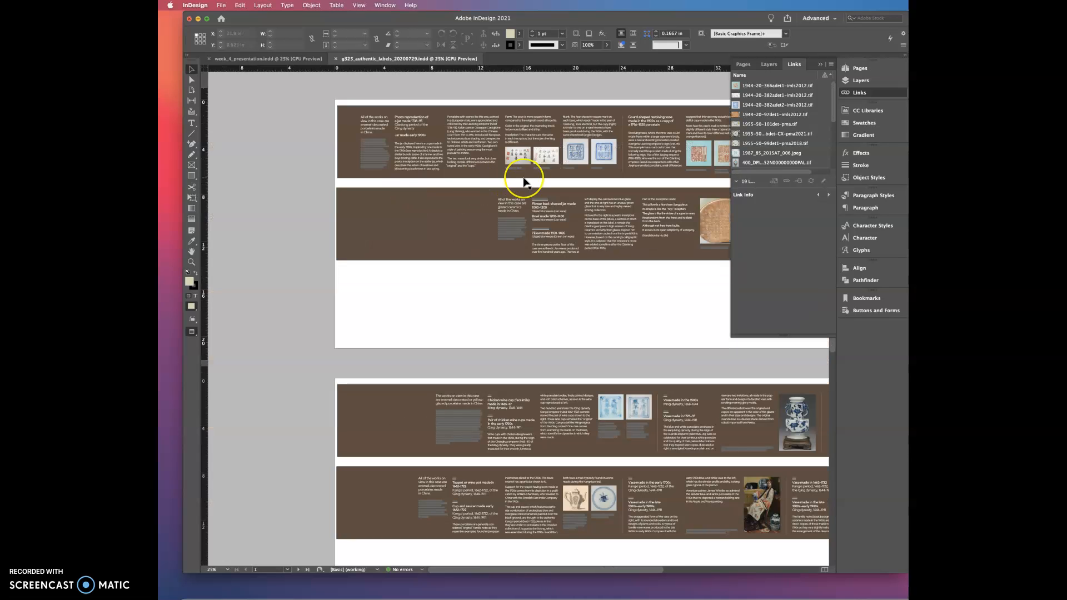
scroll(524, 182, "right", 2)
scroll(524, 182, "right", 2)
left_click(514, 182)
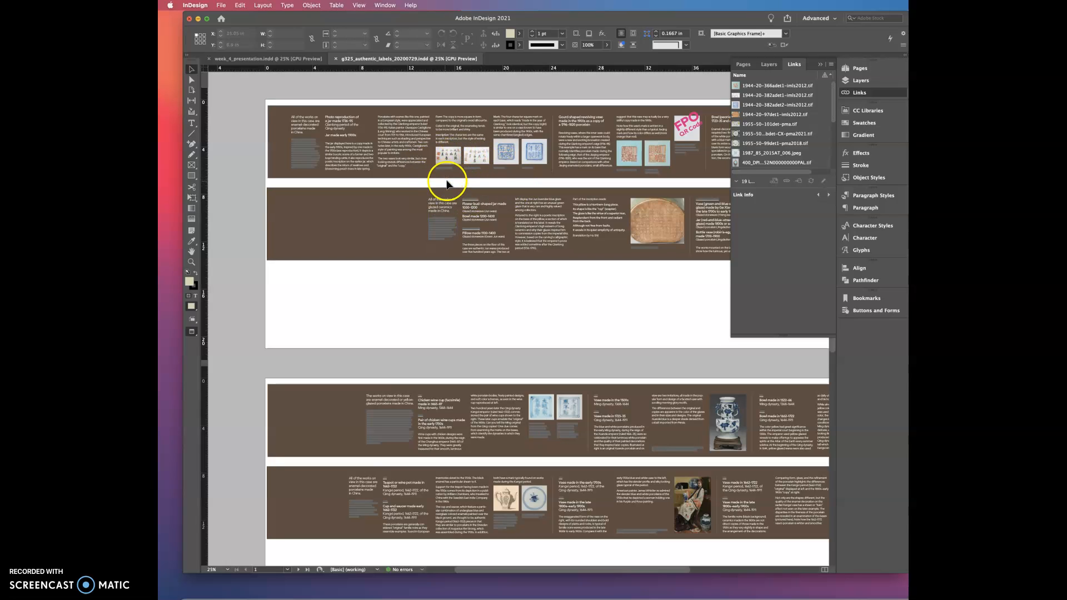
scroll(459, 173, "down", 1)
scroll(459, 173, "right", 1)
left_click(437, 156)
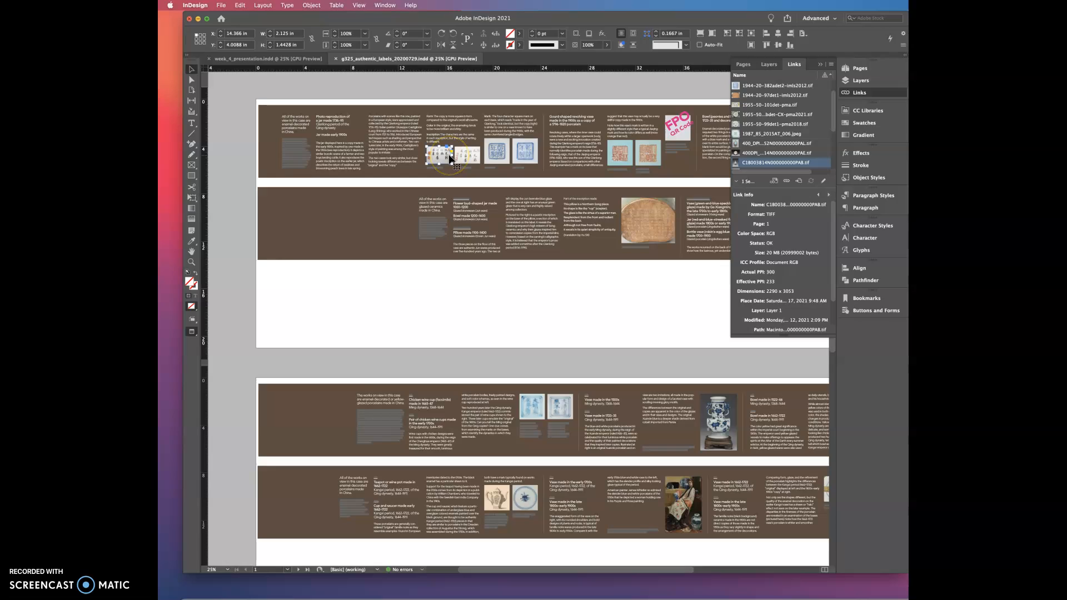
mouse_move(452, 158)
left_mouse_down()
mouse_move(435, 155)
mouse_move(446, 156)
left_mouse_up()
right_click(735, 166)
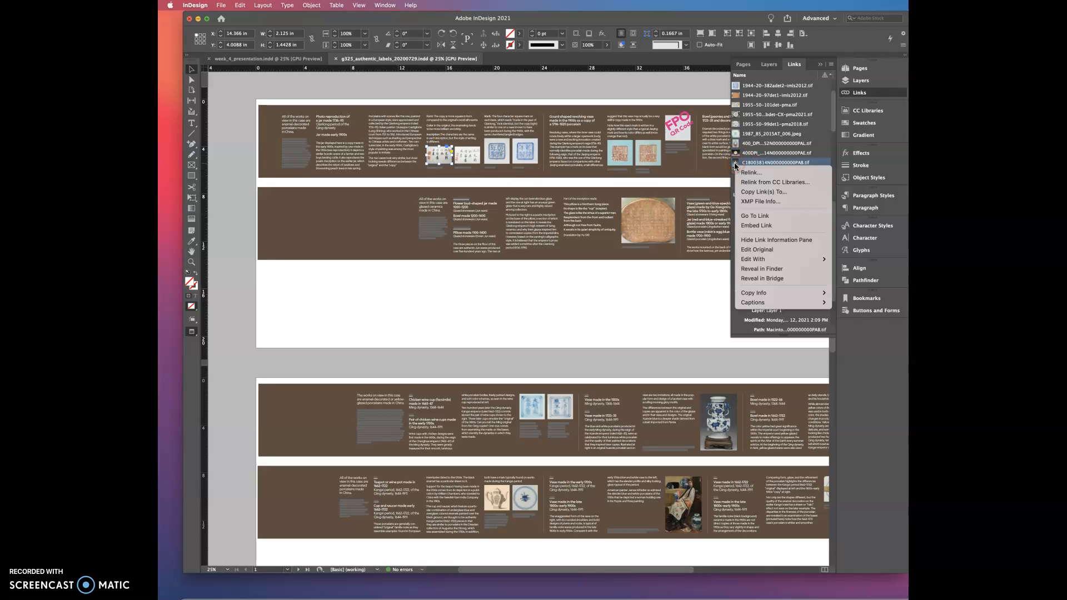
mouse_move(757, 258)
left_click(872, 268)
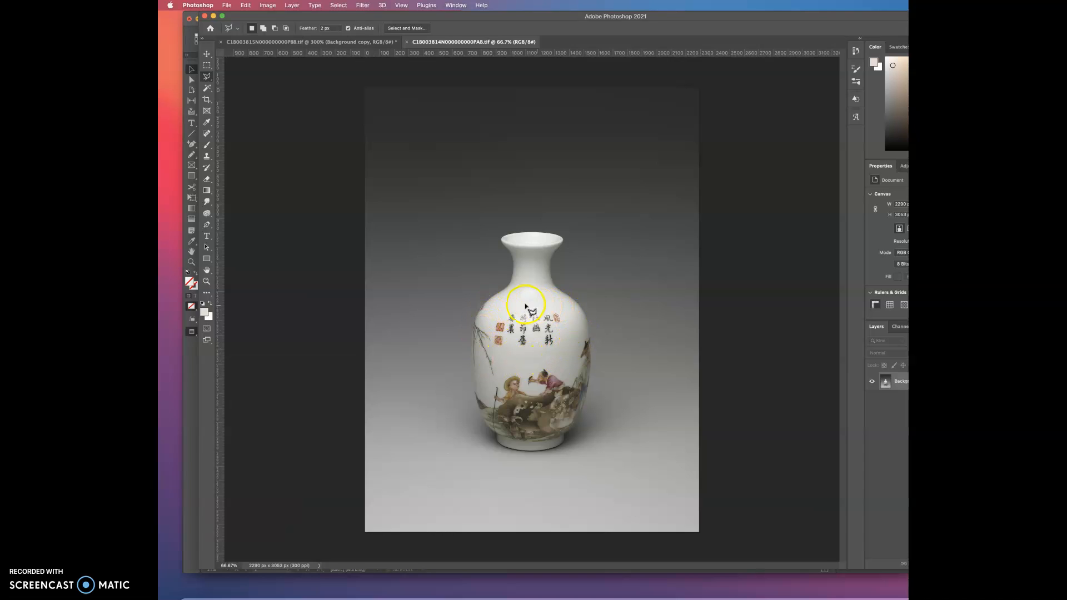
Resize the vase image to a resolution of 400 pixels/inch with Automatic resampling.
key("v")
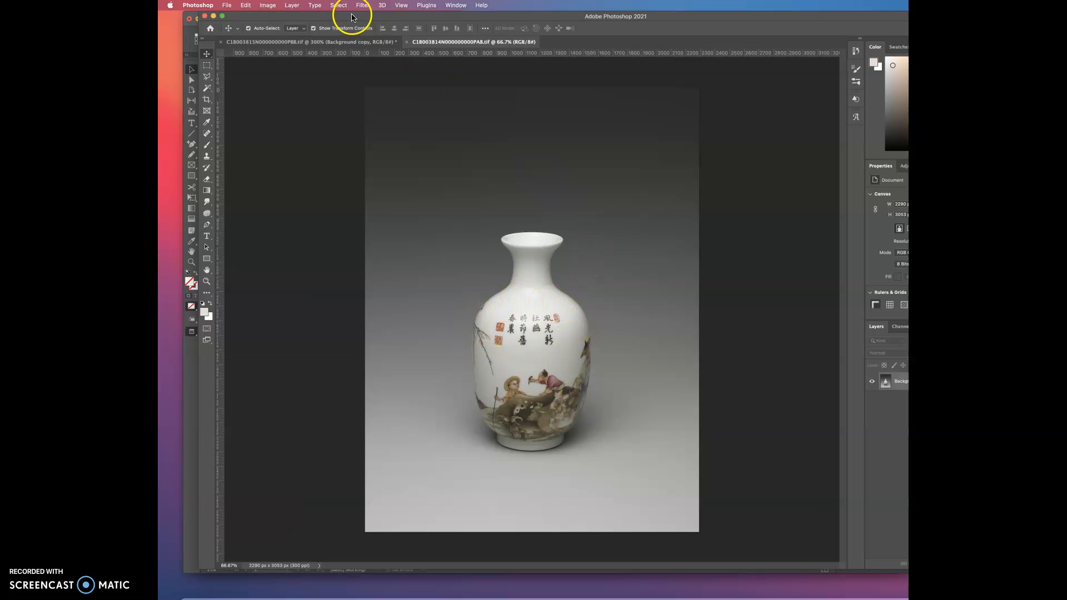
left_click(291, 6)
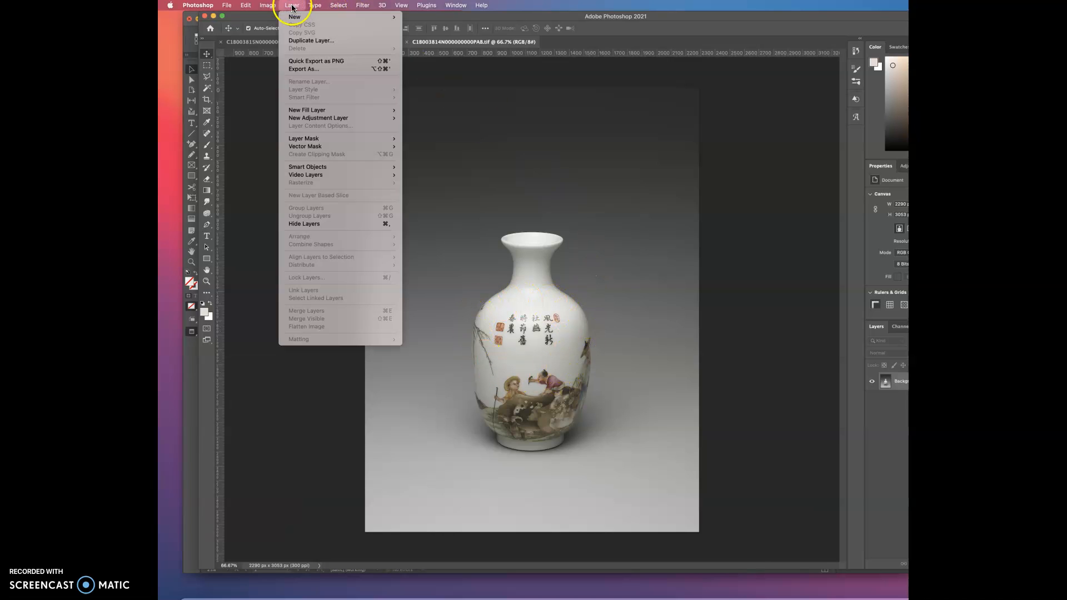
left_click(266, 5)
left_click(278, 71)
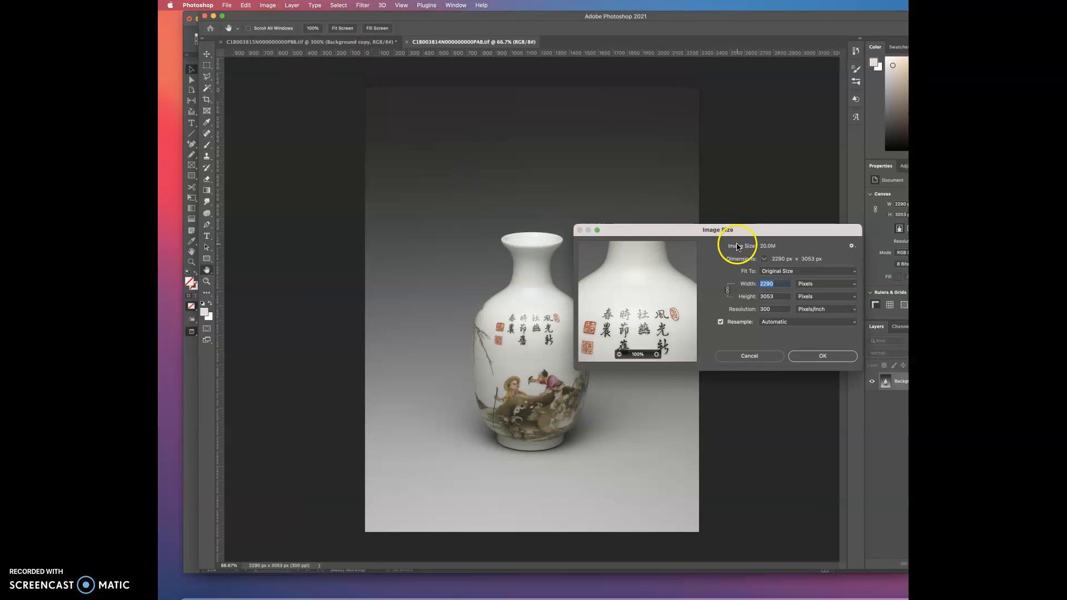
double_click(766, 309)
type("400")
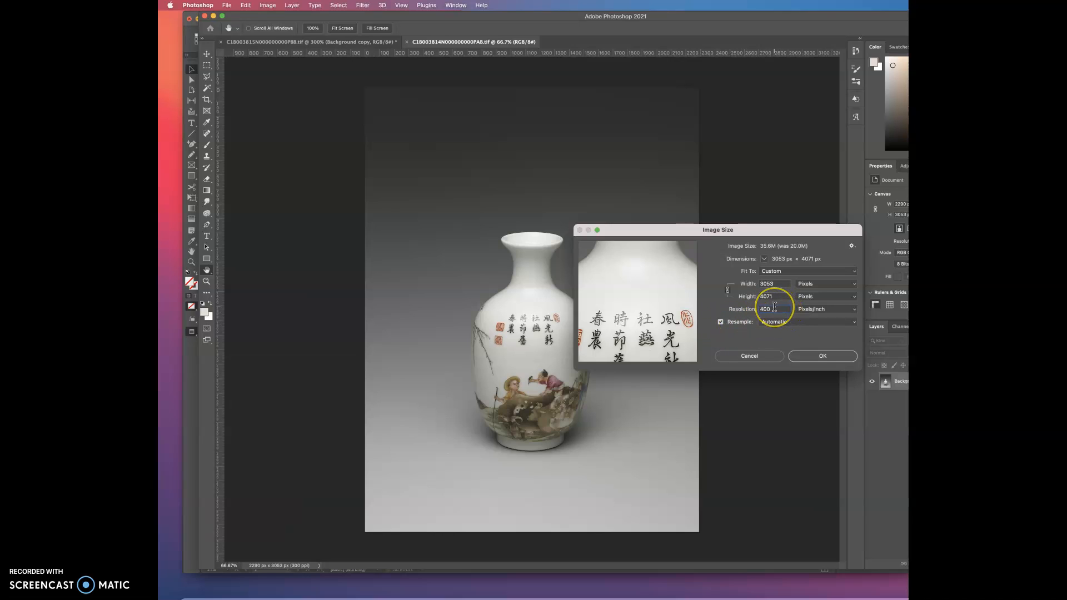
left_click(781, 322)
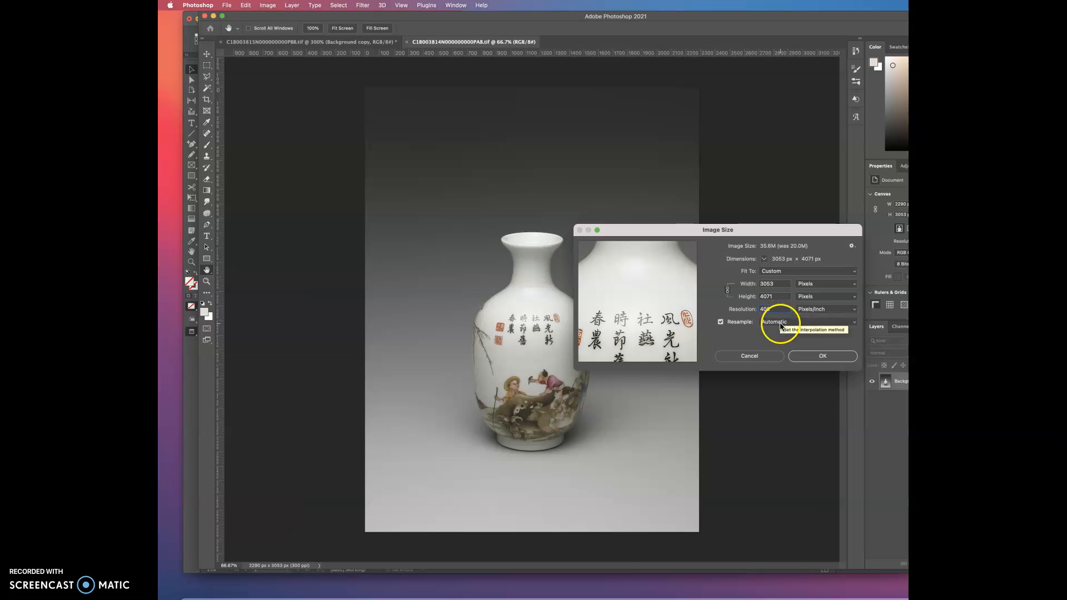
left_click(798, 337)
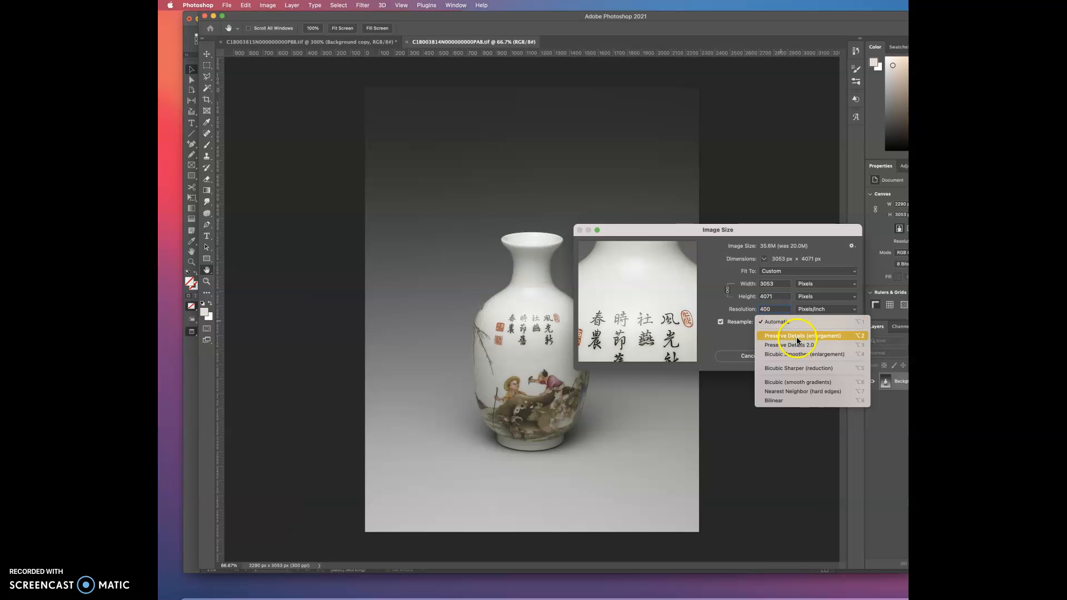
left_click(733, 343)
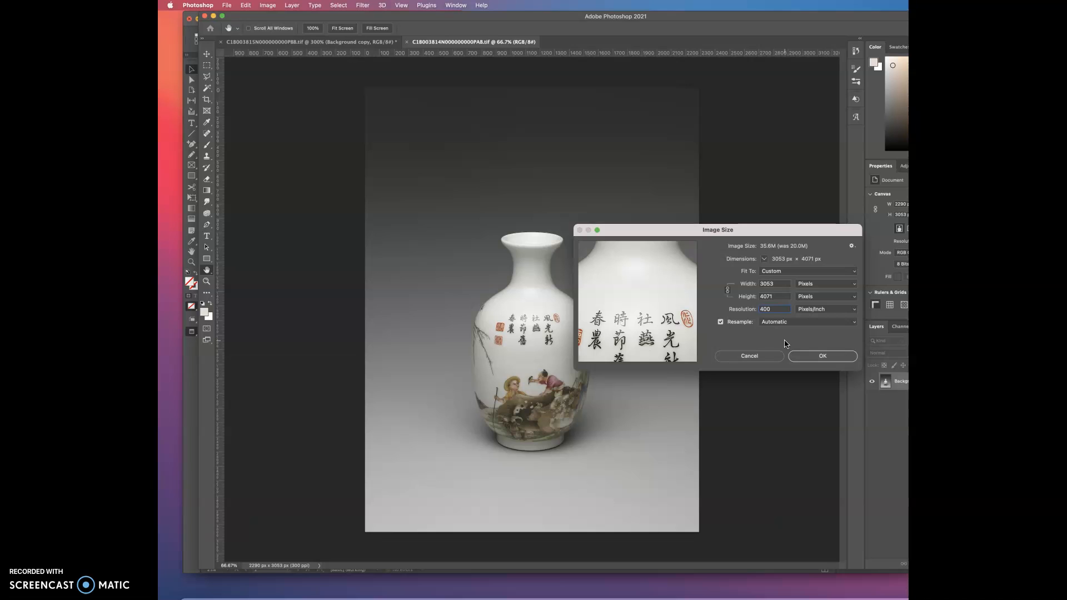
left_click(819, 358)
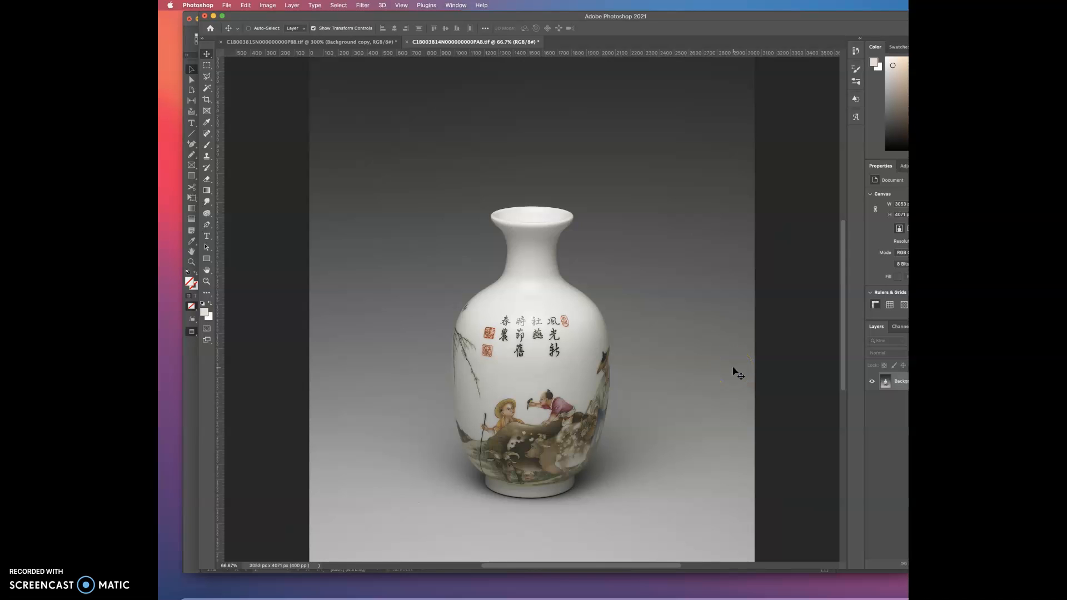
Start saving the resized image under a new name on the computer, choosing the Moore/weekly_lessons/wk_4 folder.
key("super+shift+s")
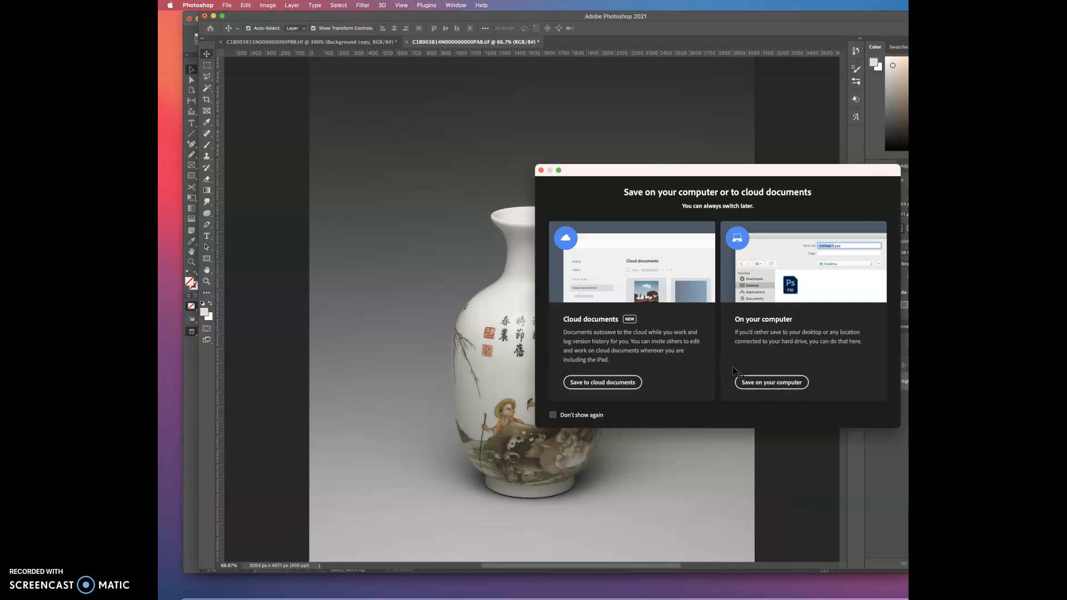
left_click(778, 383)
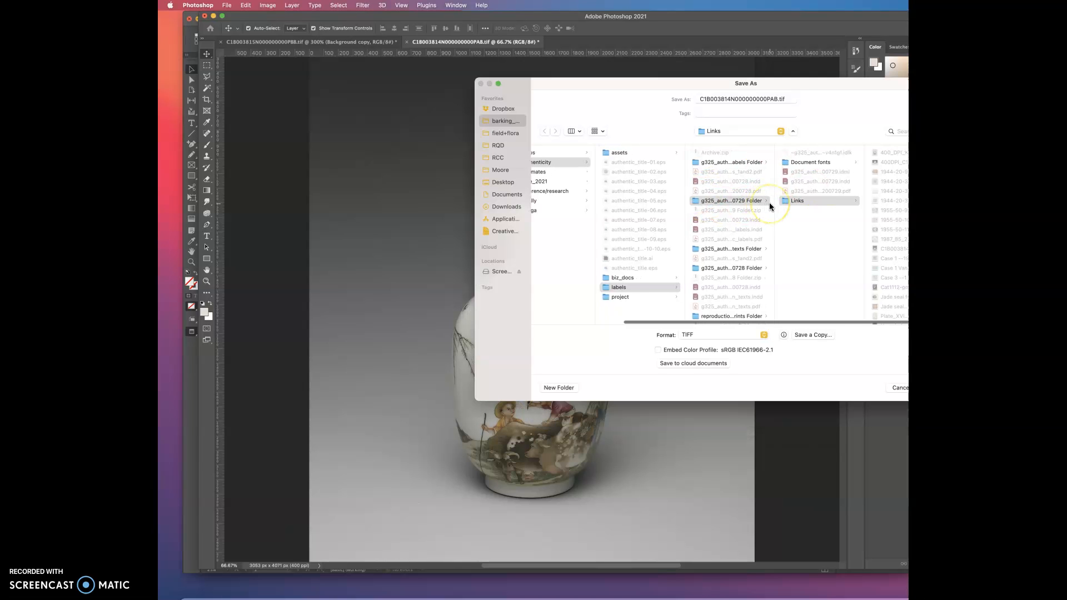
left_click(499, 169)
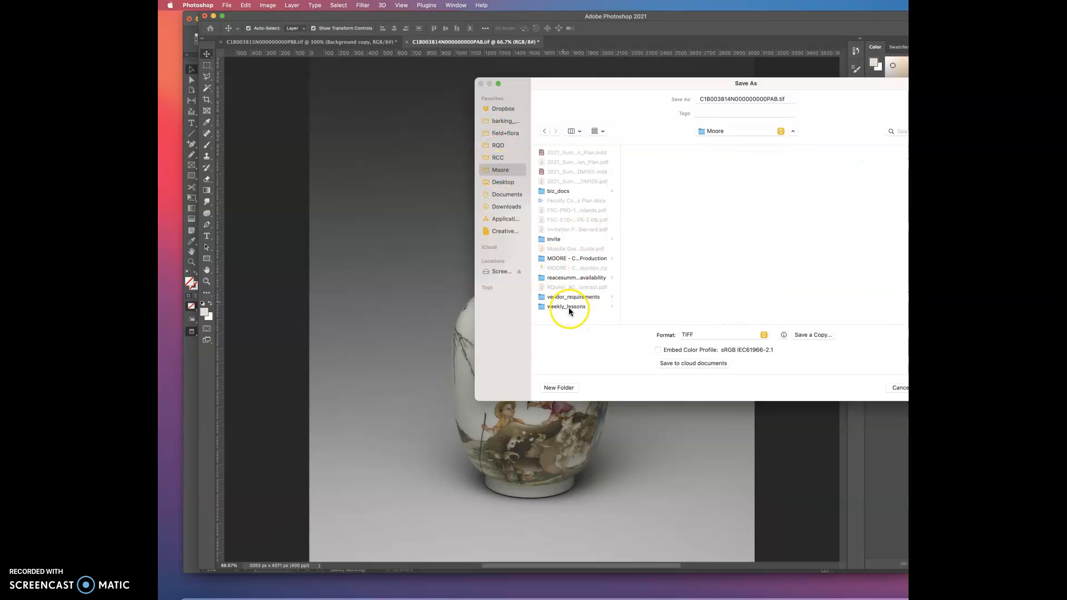
left_click(567, 307)
left_click(648, 182)
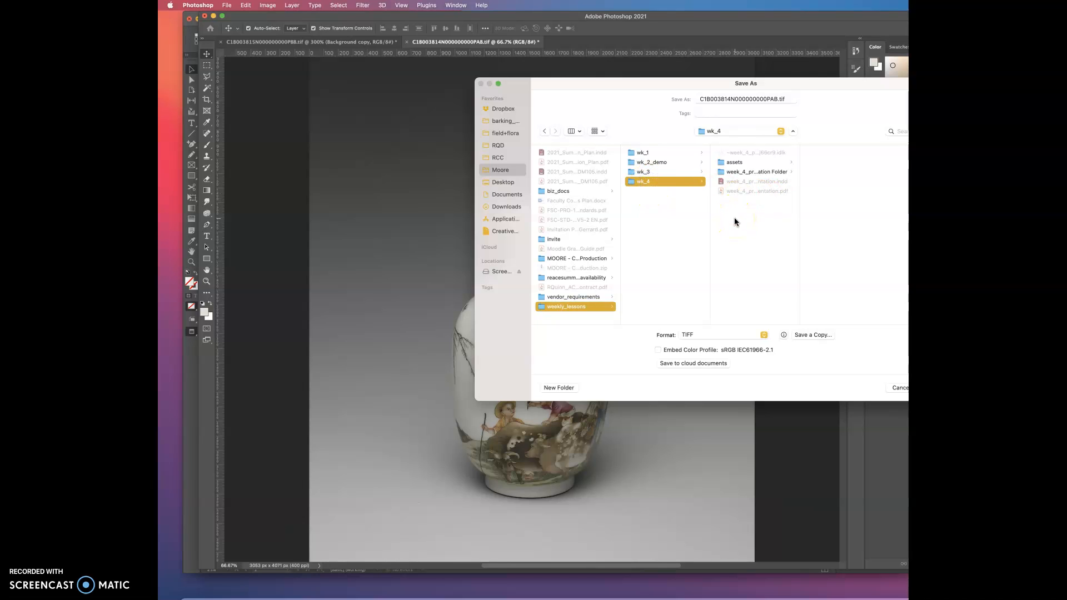
Name the file C1B003814N000000000PAB_400DPI and save it as a TIFF with no image compression and IBM PC byte order.
left_click(777, 98)
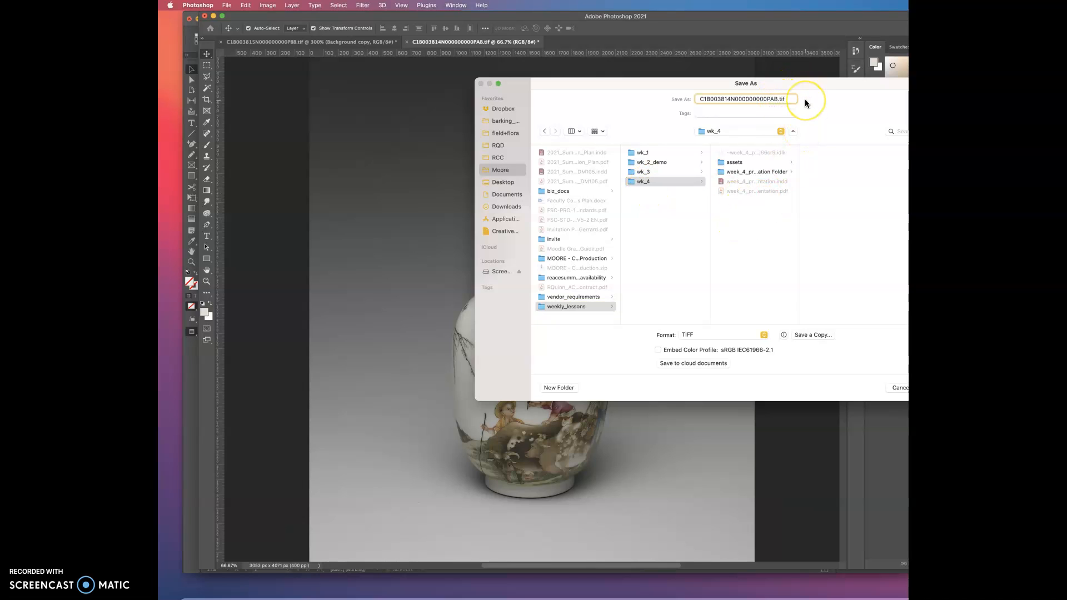
key("Delete")
key("Delete")
key("Delete")
key("Delete")
type("_400DPI")
key("Return")
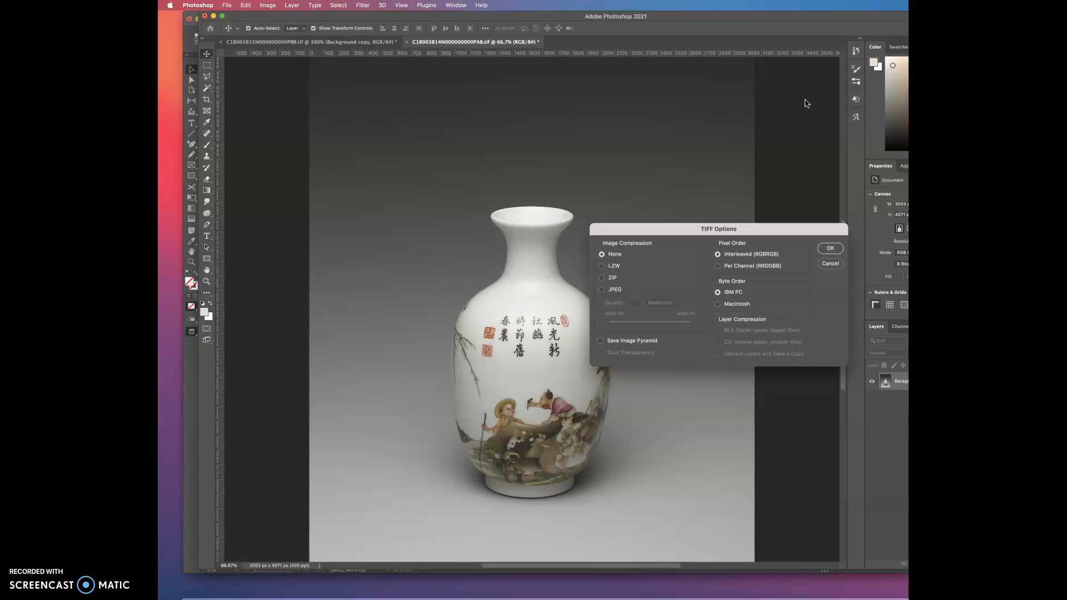
left_click(832, 253)
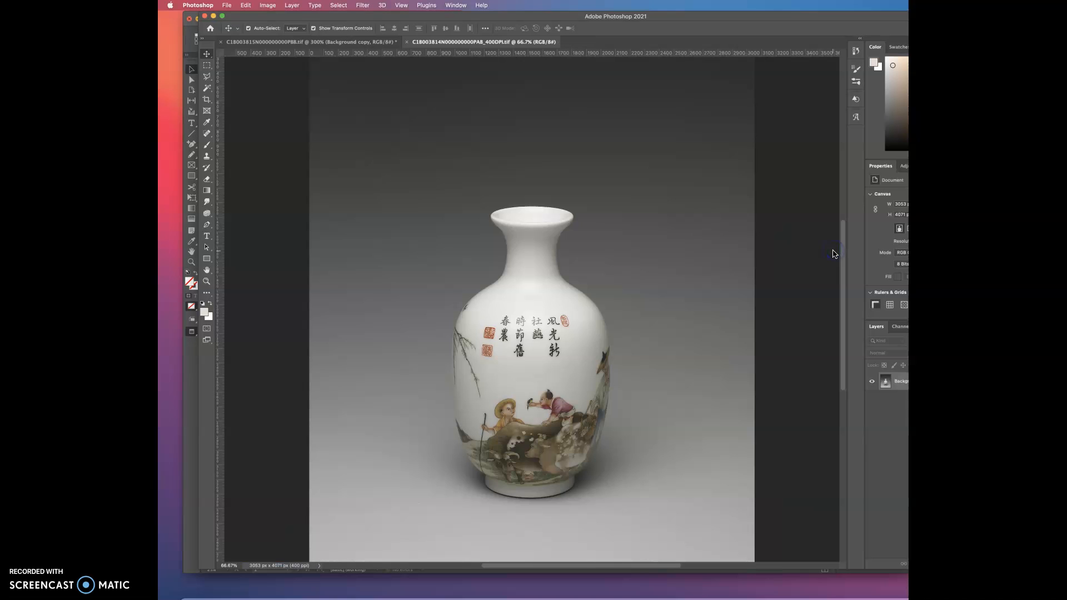
Switch to InDesign and relink the first inscription image to C1B003814N000000000PAB_400DPI.tif from the wk_4 folder.
key("super+Tab")
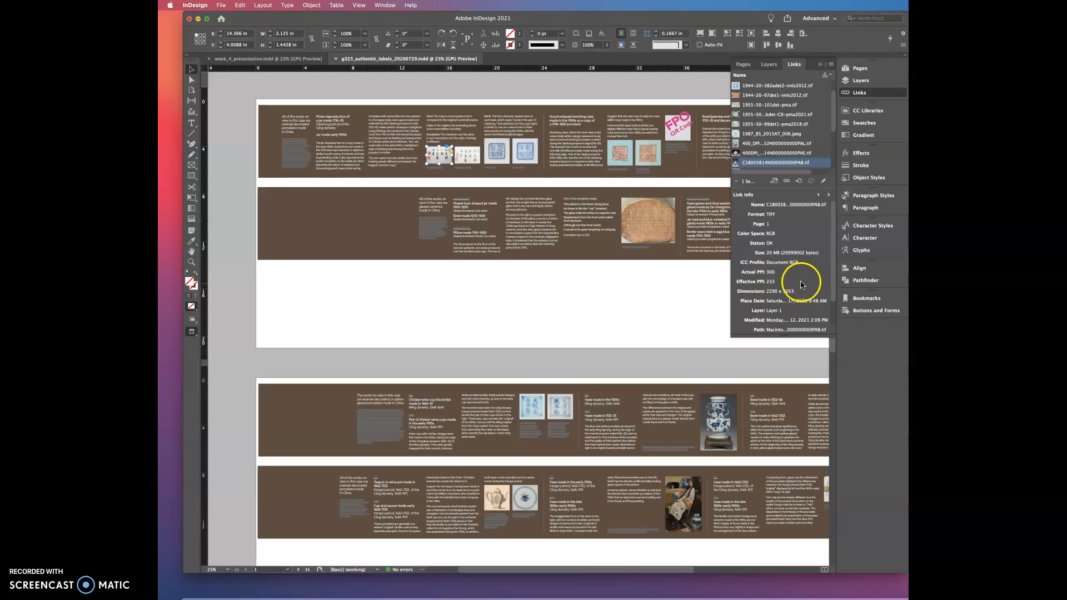
left_click(785, 182)
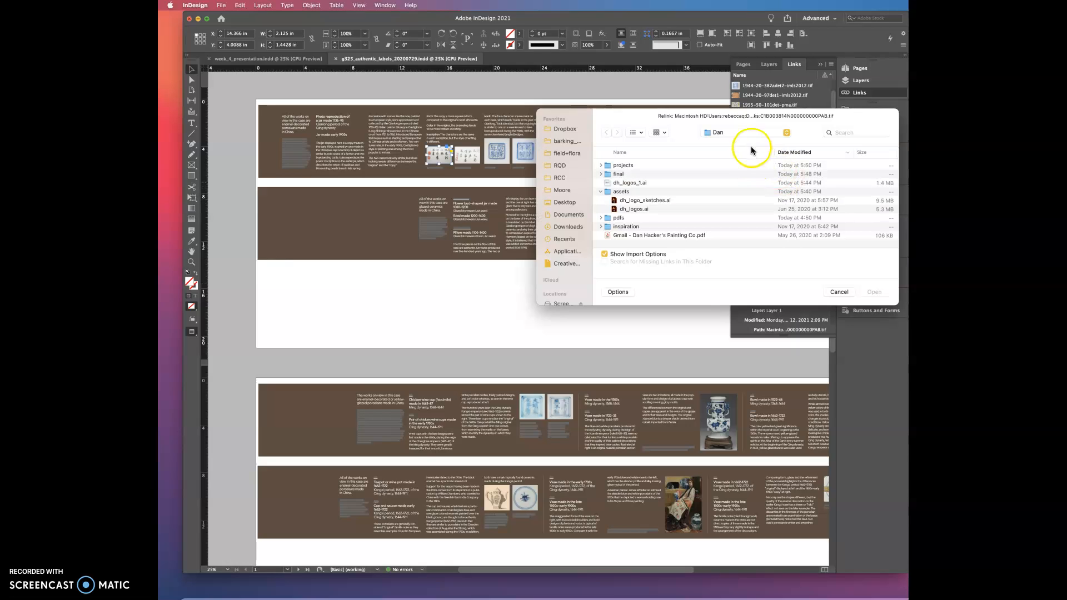
left_click(787, 134)
left_click(733, 227)
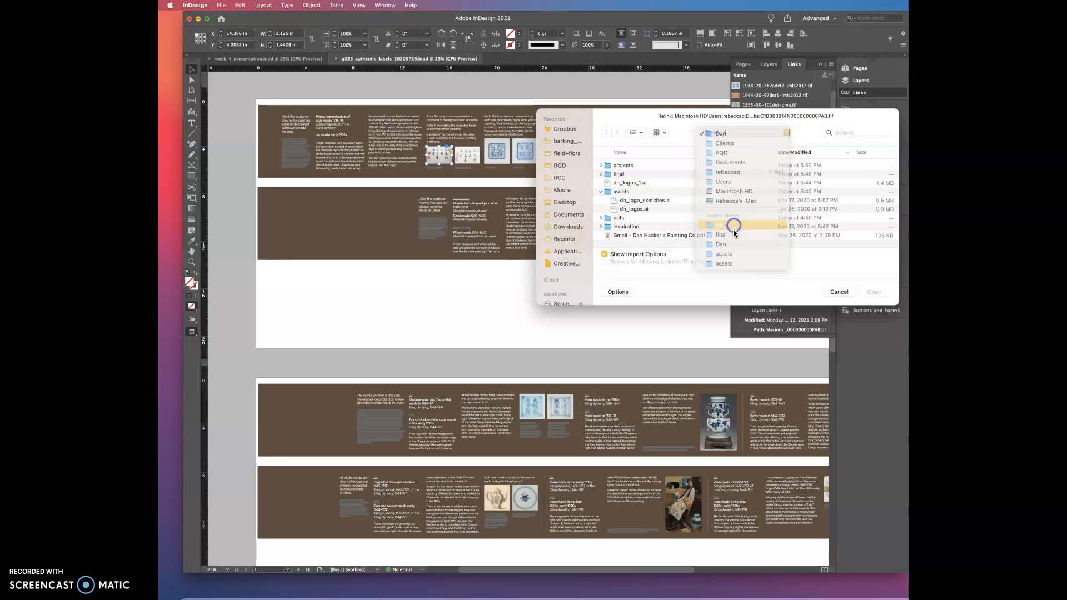
left_click(635, 165)
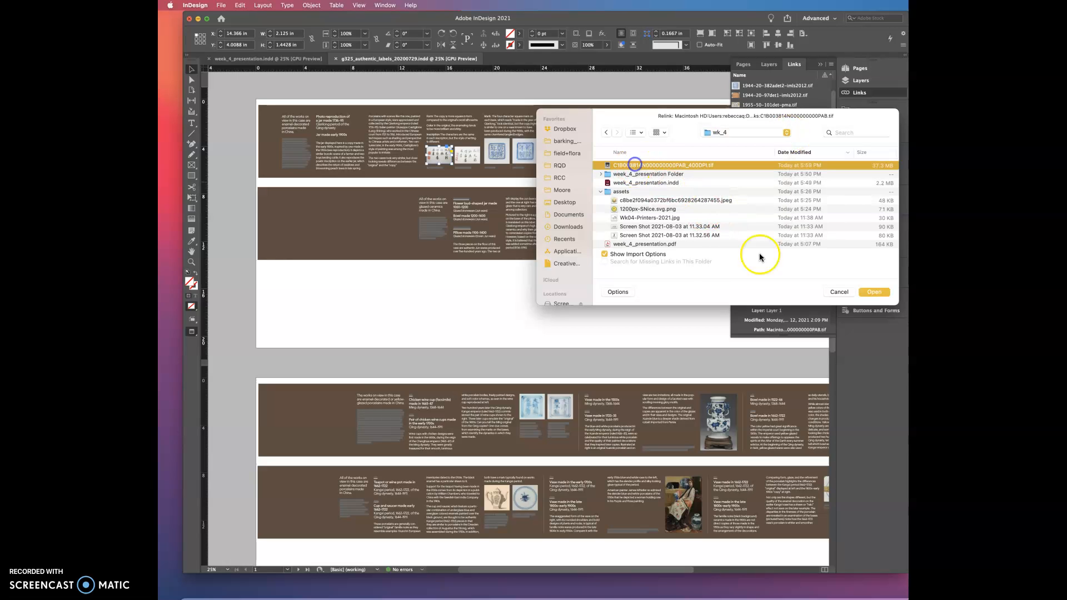
left_click(872, 292)
left_click(820, 406)
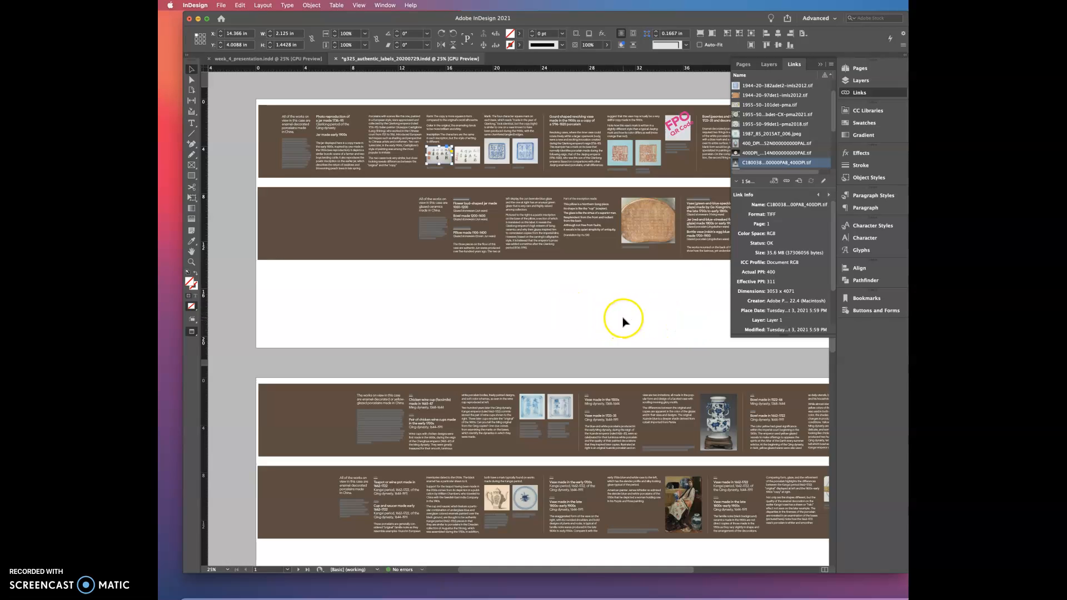
Open the second inscription image in Adobe Photoshop 2021 and compare it with the C1B003814N000000000PAB_400DPI vase image.
left_click(468, 158)
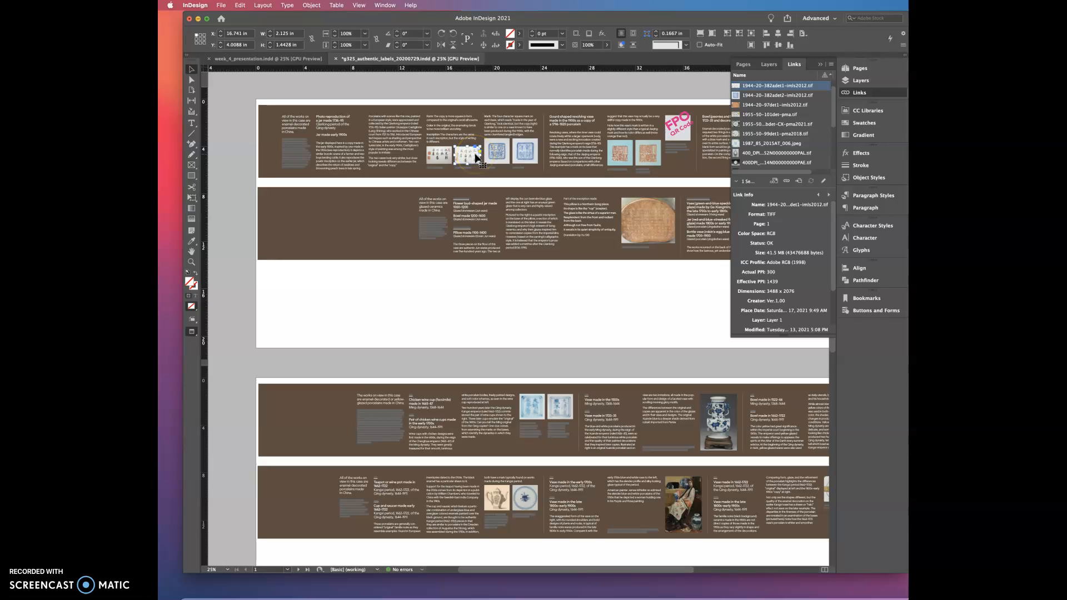
right_click(472, 159)
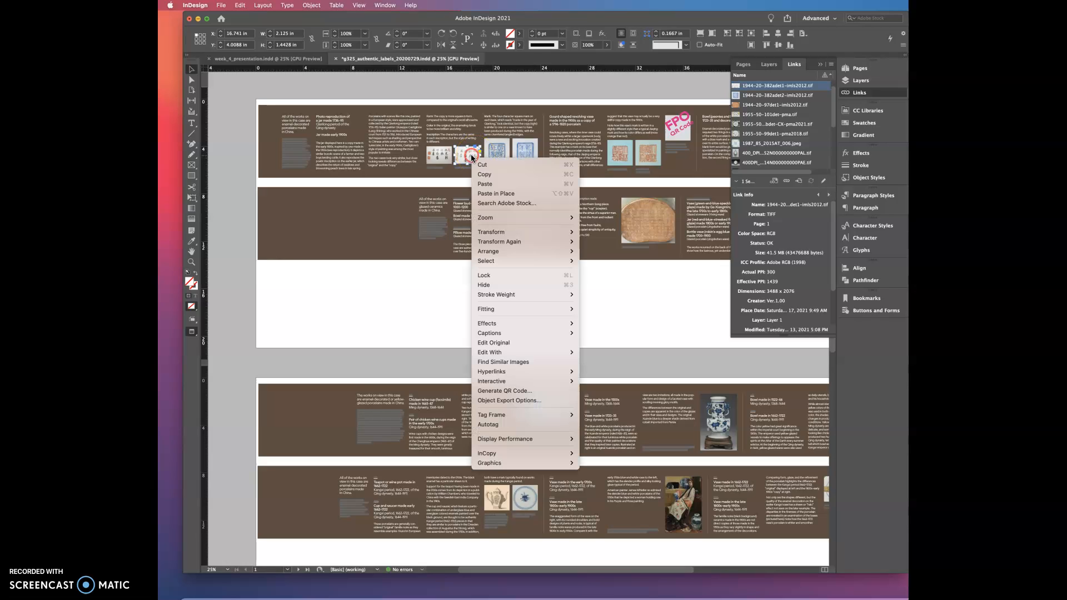
mouse_move(500, 251)
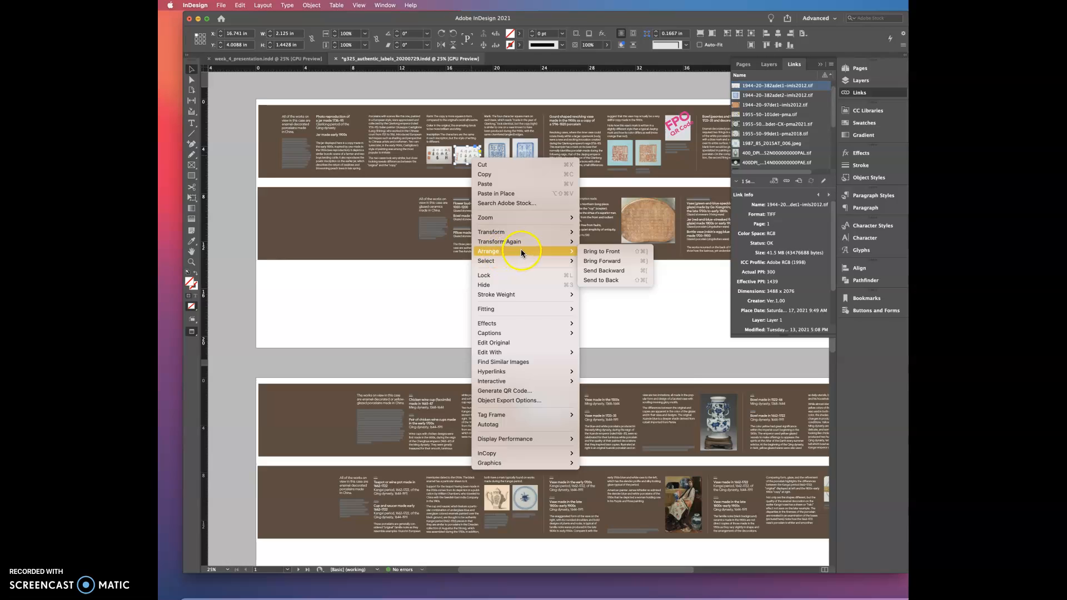
mouse_move(529, 353)
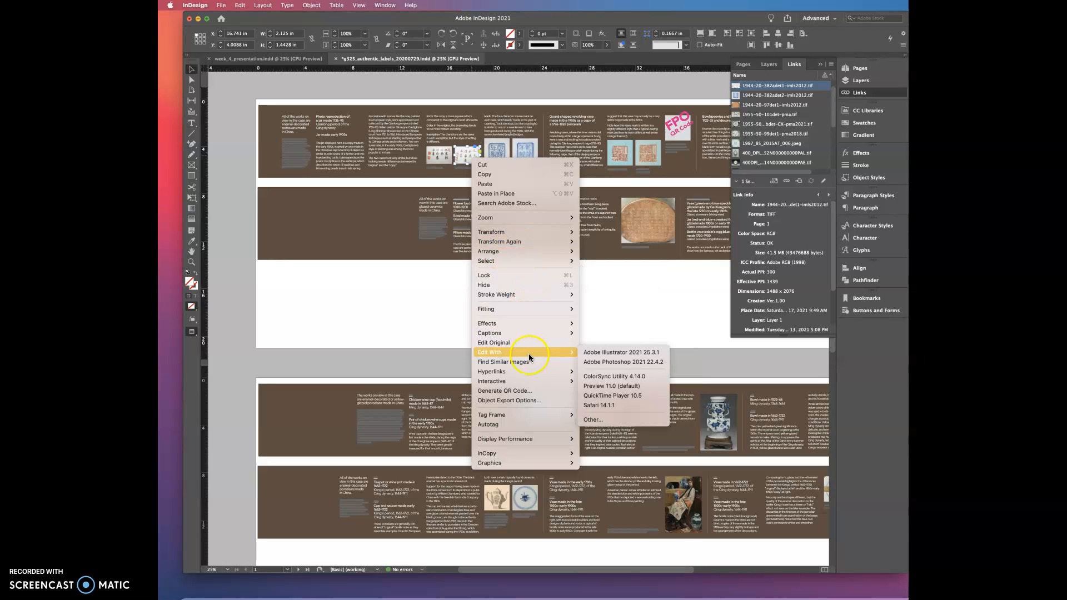
left_click(592, 361)
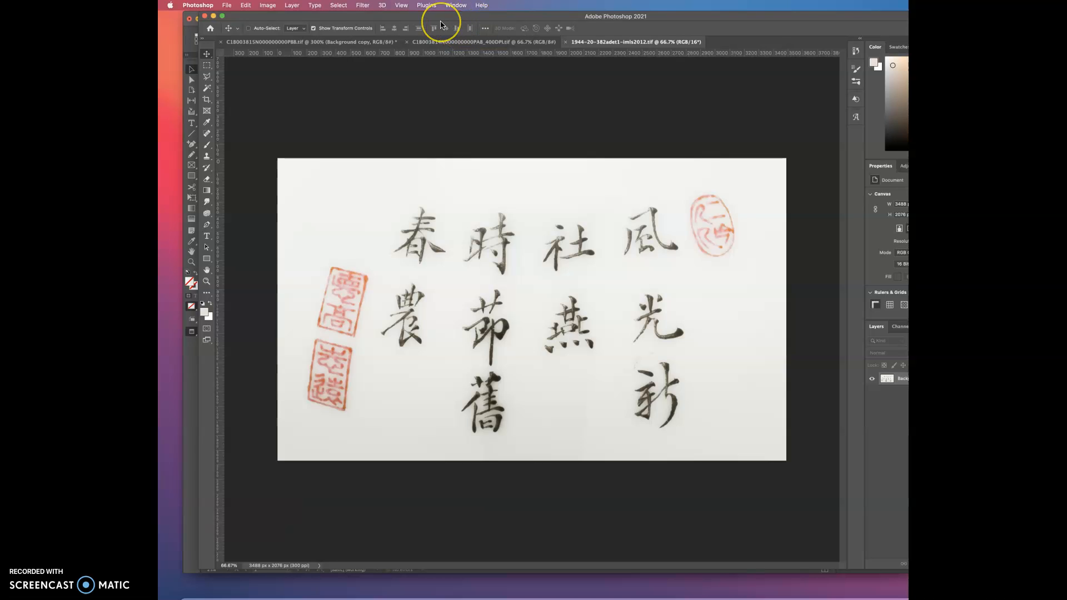
key("super+Tab")
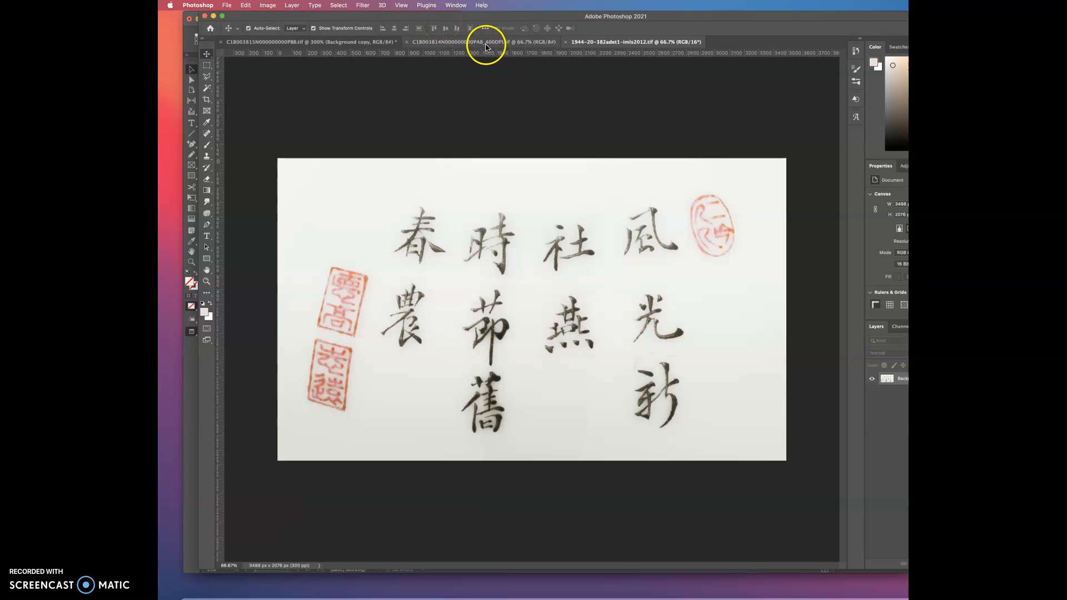
left_click(485, 42)
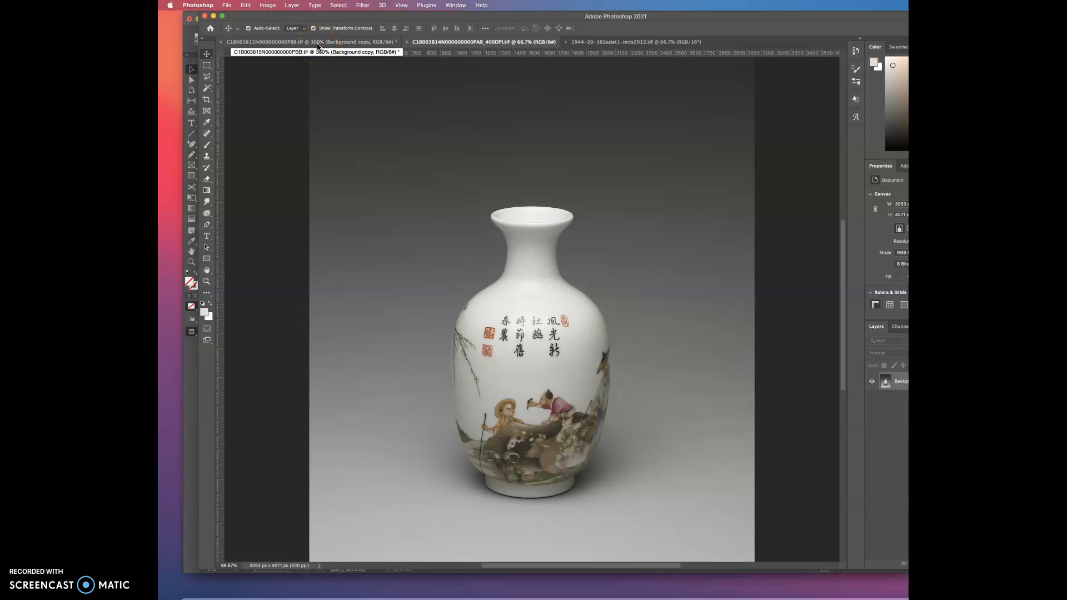
Switch back to InDesign and open the linked image of the 1700s mark in Adobe Photoshop 2021 to view the whole picture.
key("super+Tab")
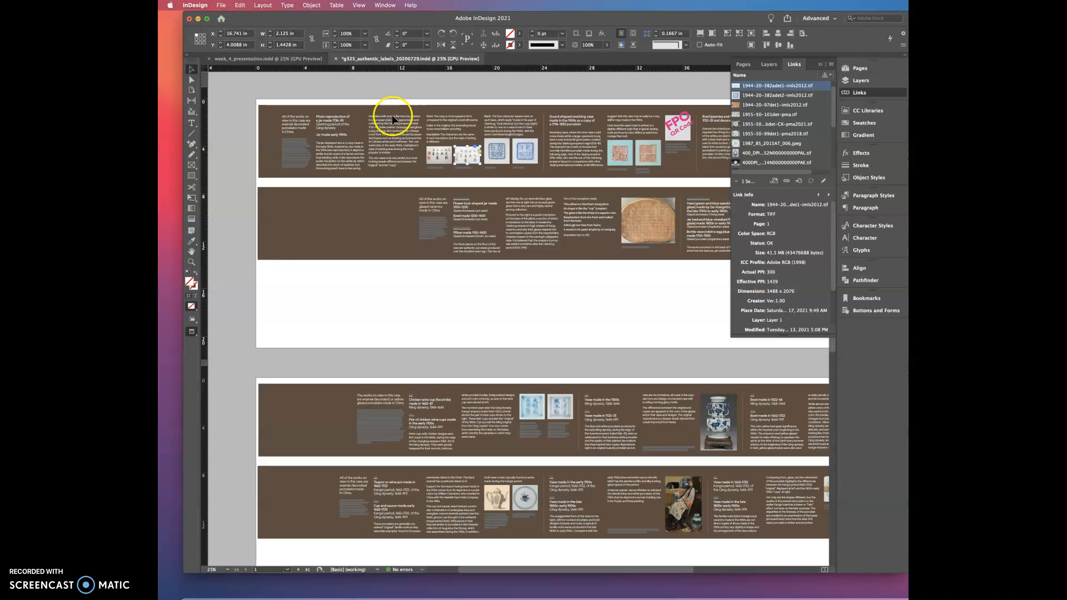
left_click(502, 158)
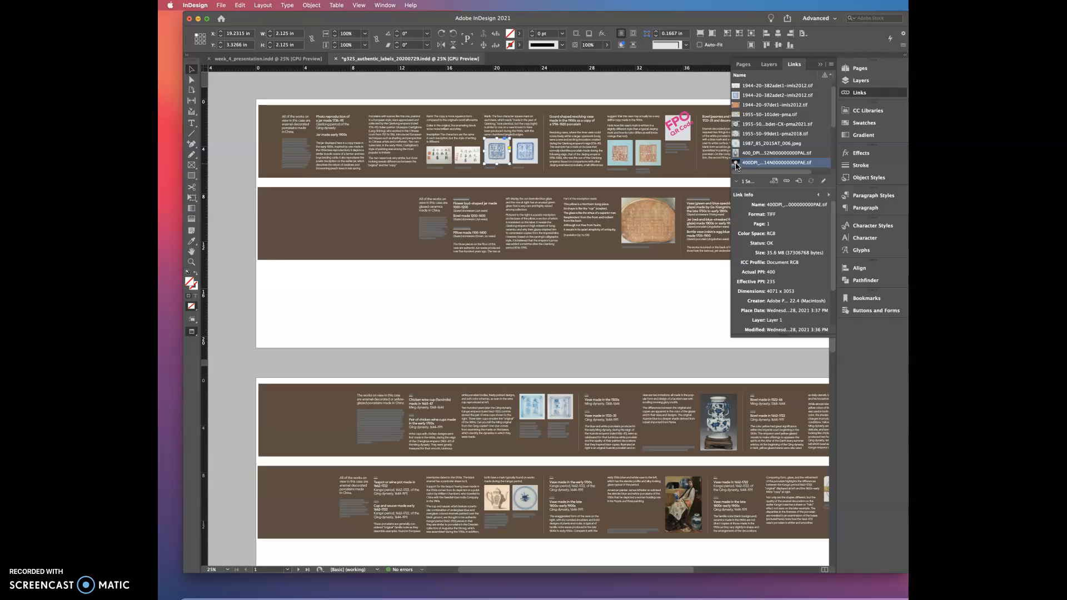
right_click(736, 166)
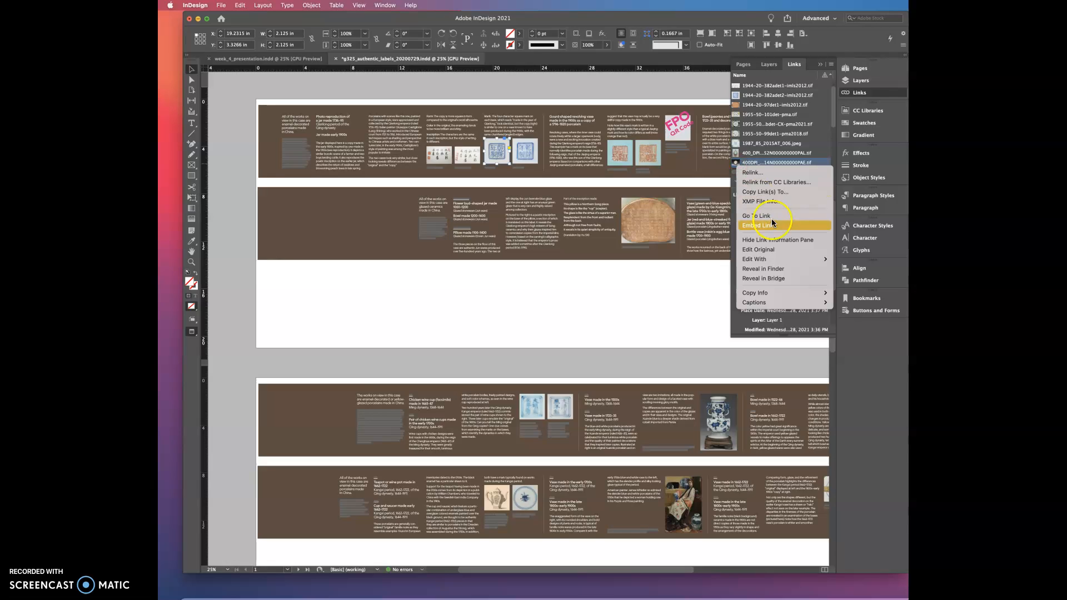
mouse_move(783, 259)
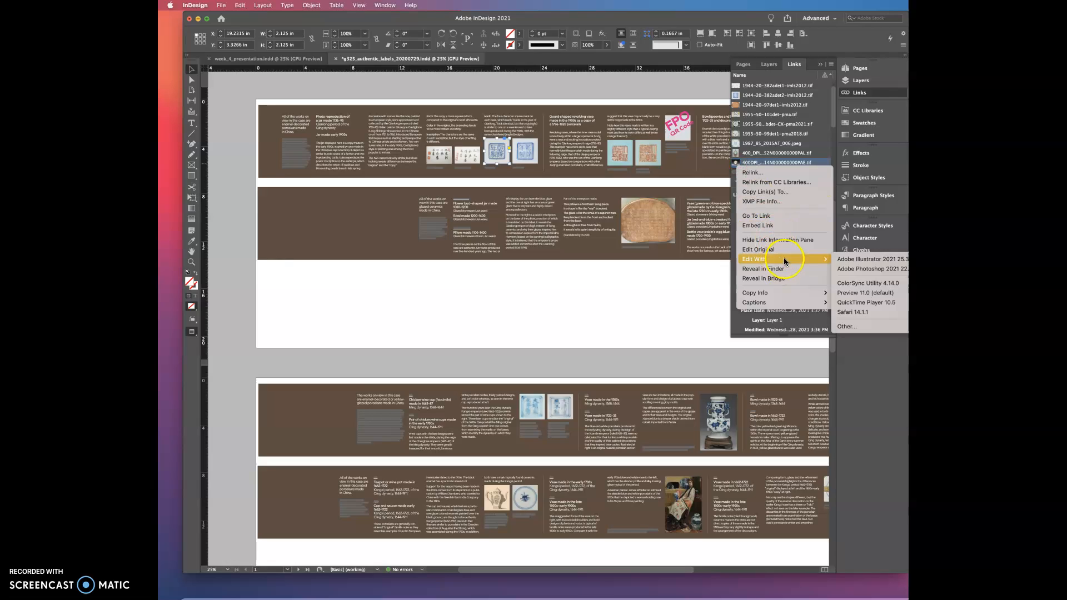
left_click(865, 269)
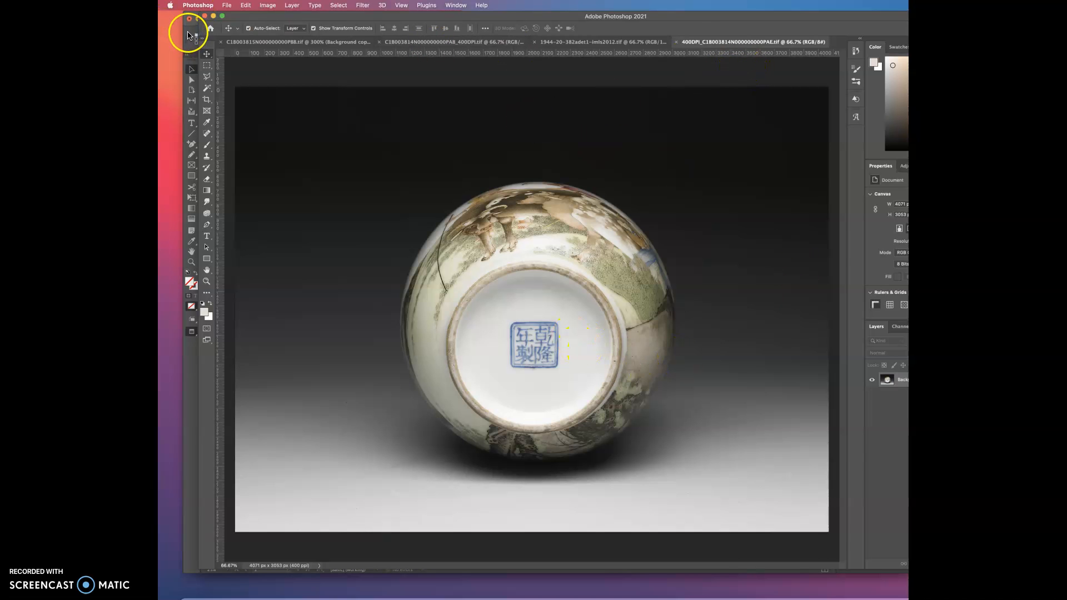
Return to InDesign and check the effective PPI of the 1900s mark, the typical Jiaqing mark and the mark on the displayed vase.
left_click(189, 36)
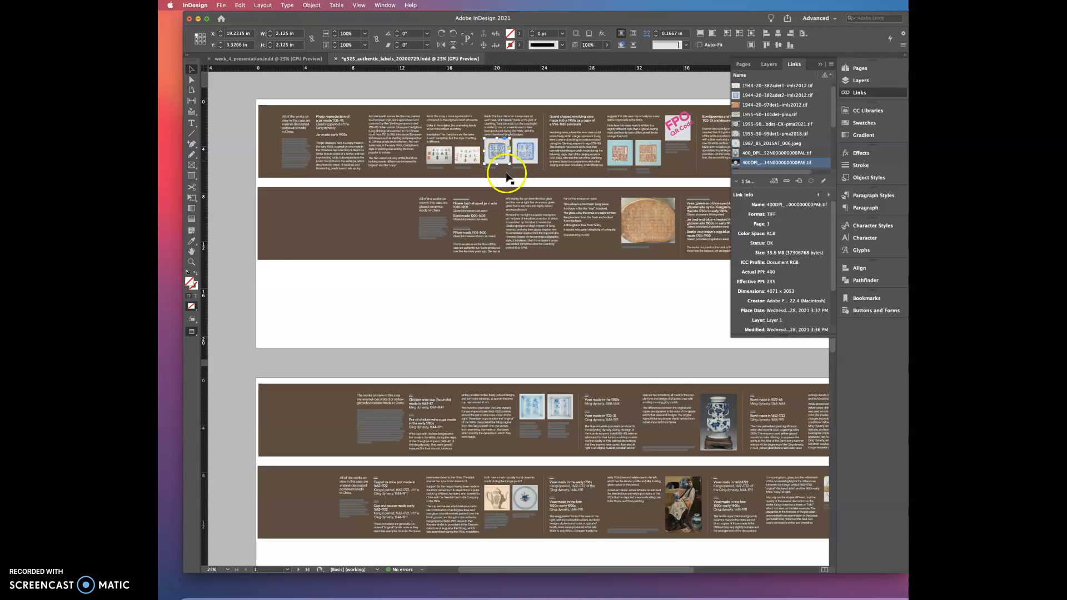
key("super+equal")
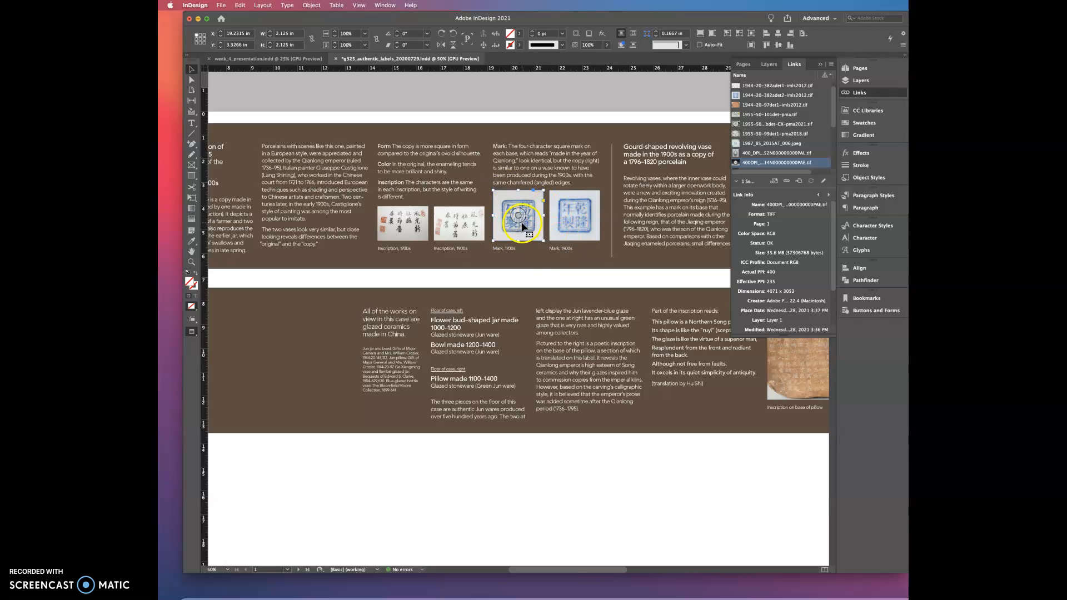
left_click(587, 233)
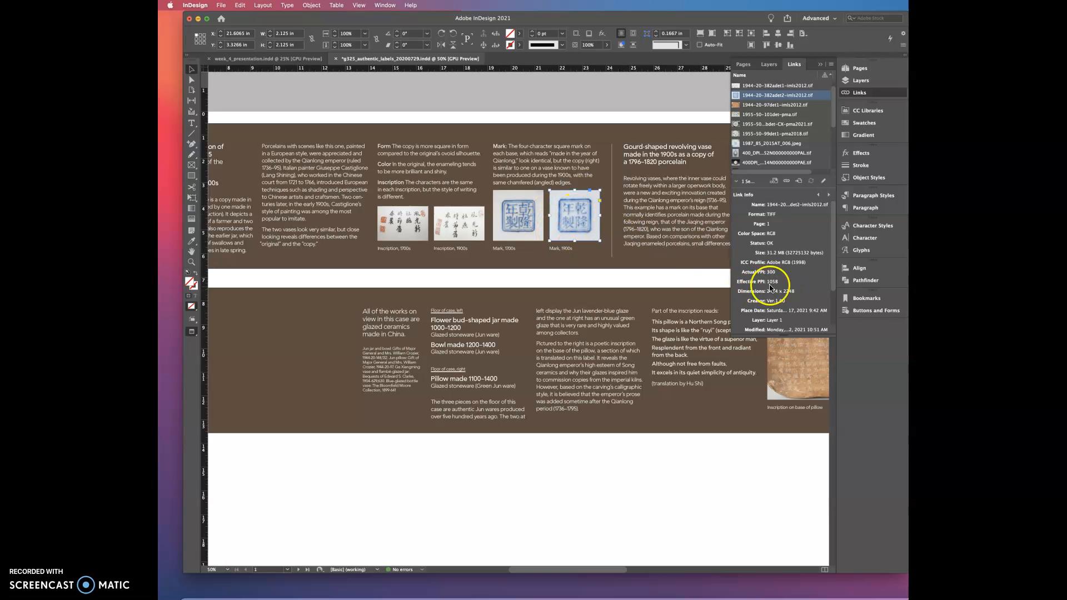
scroll(676, 248, "right", 5)
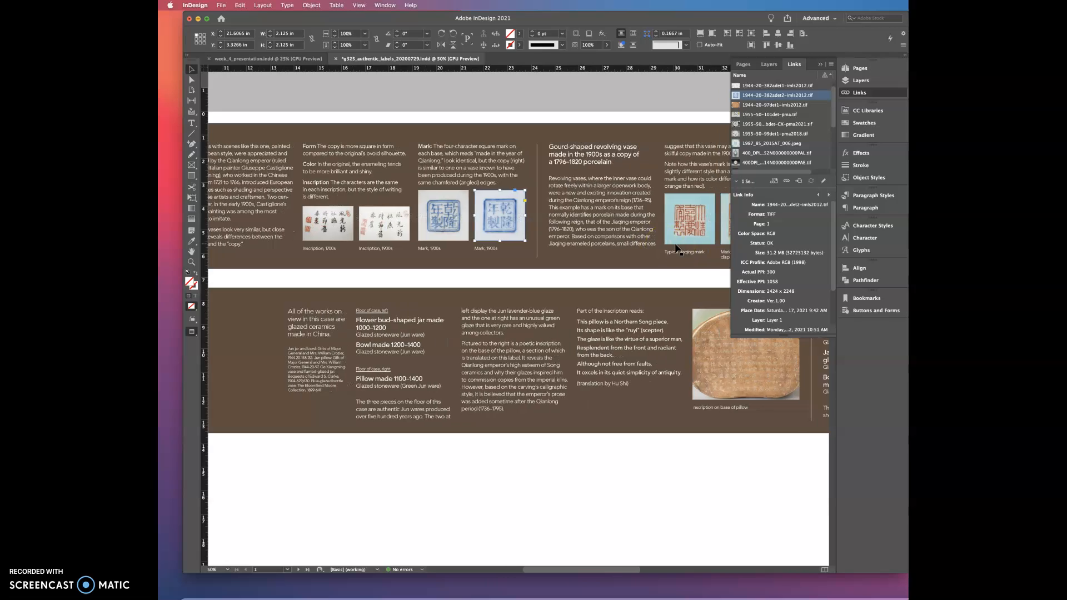
left_click(611, 233)
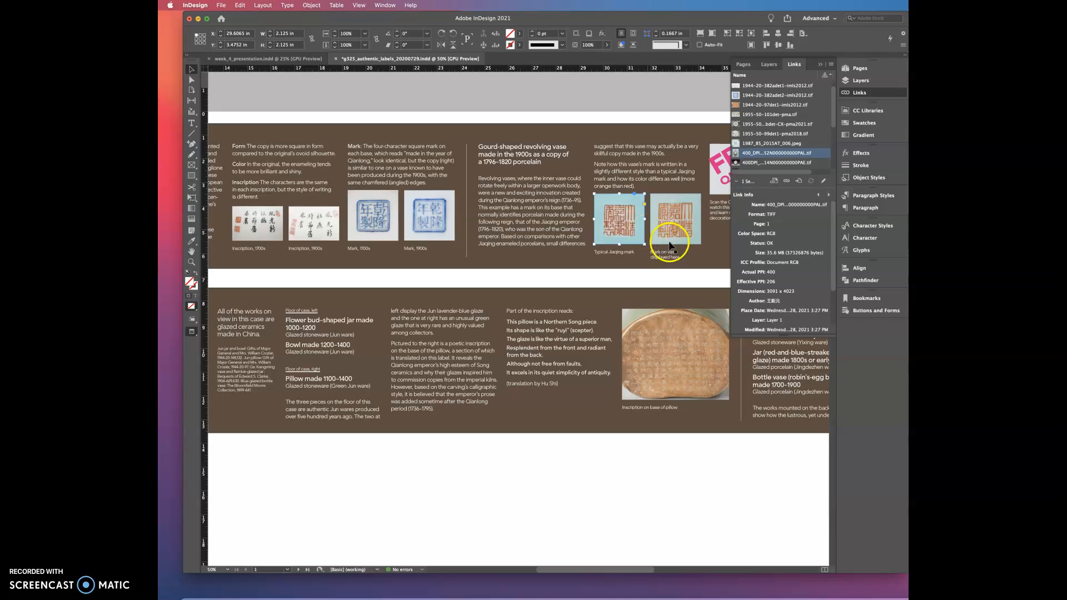
left_click(689, 236)
scroll(688, 236, "right", 2)
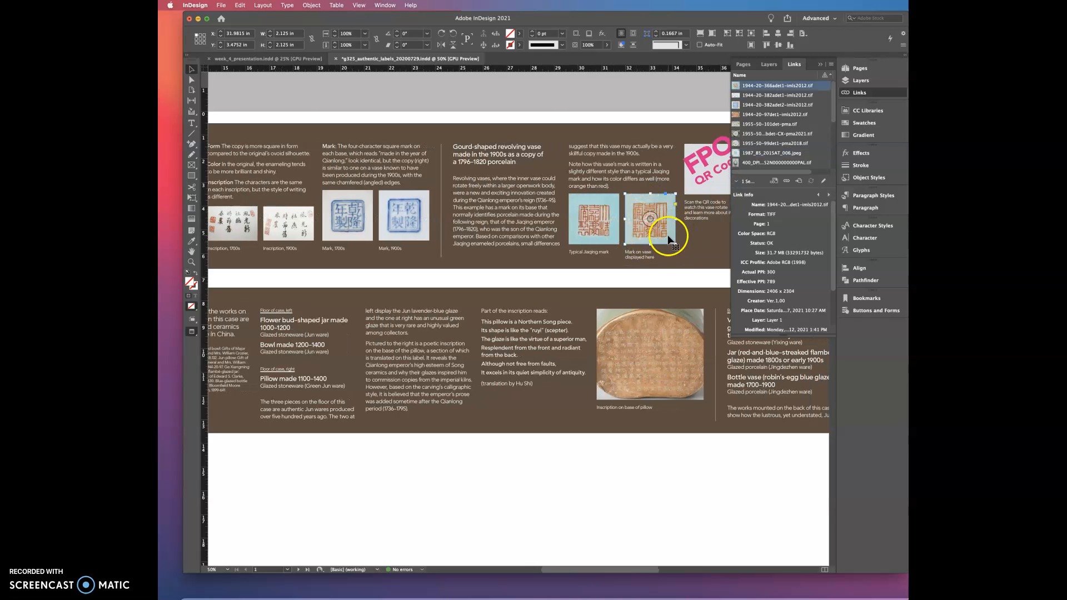
scroll(670, 233, "right", 1)
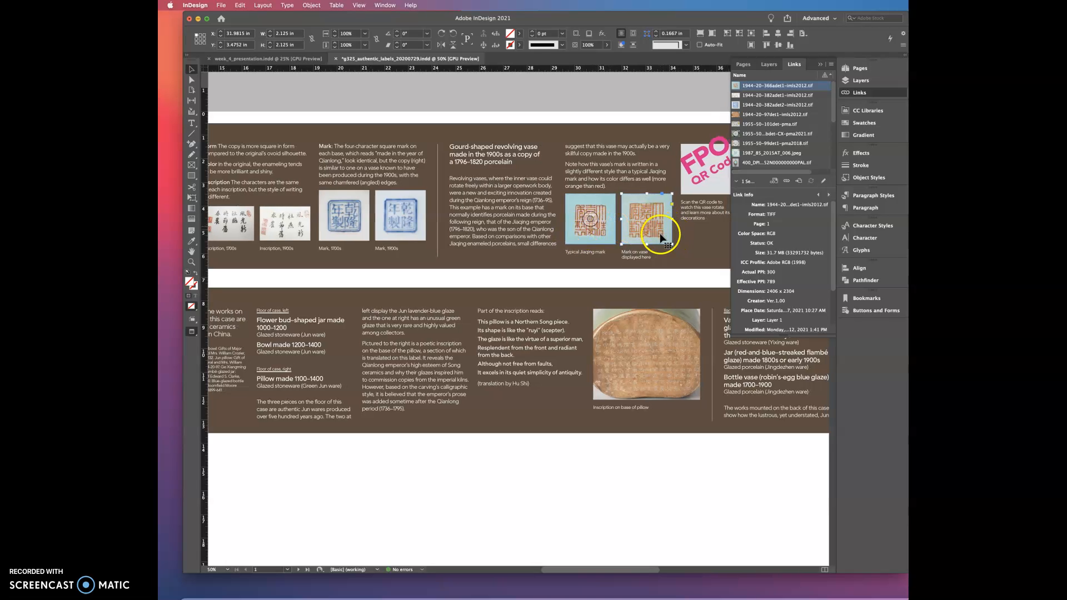
scroll(664, 242, "right", 10)
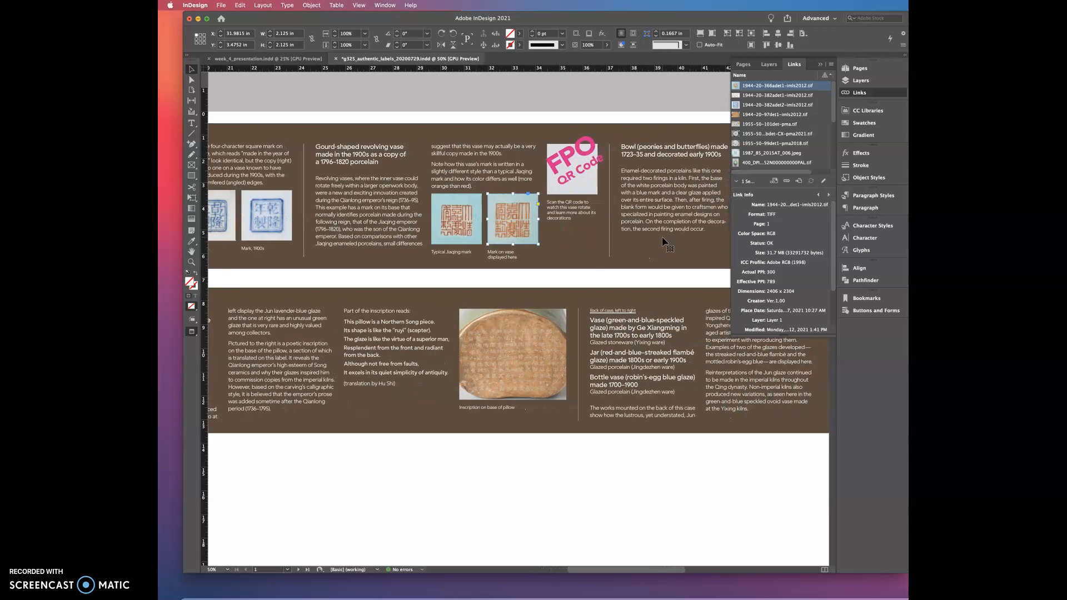
scroll(674, 226, "right", 12)
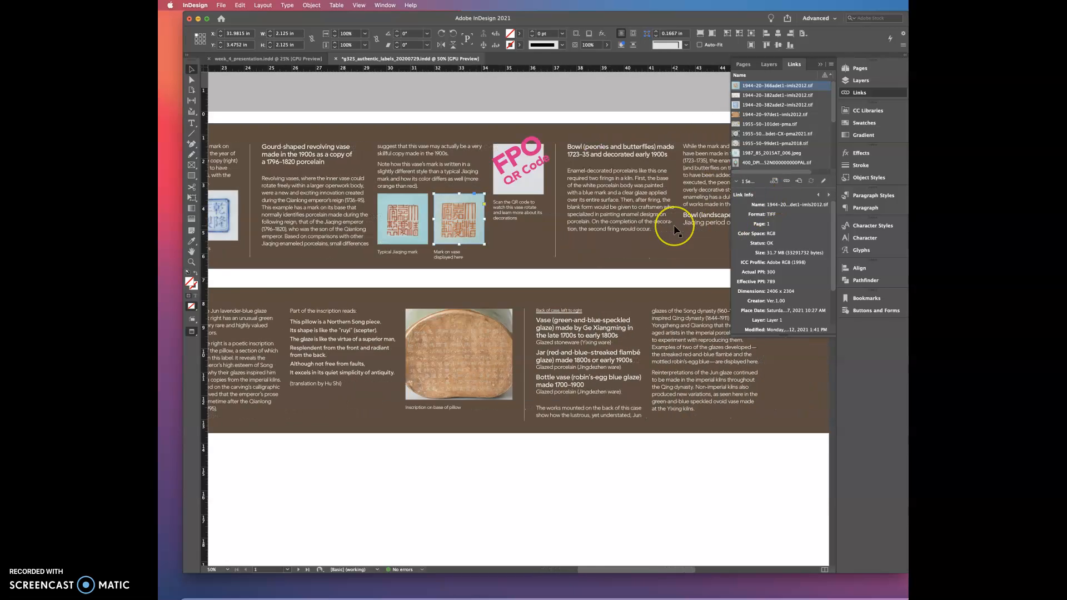
Review the link info of the remaining linked images, down to the Xuande vase NPM front file, checking effective PPI, and close the link list.
key("super+minus")
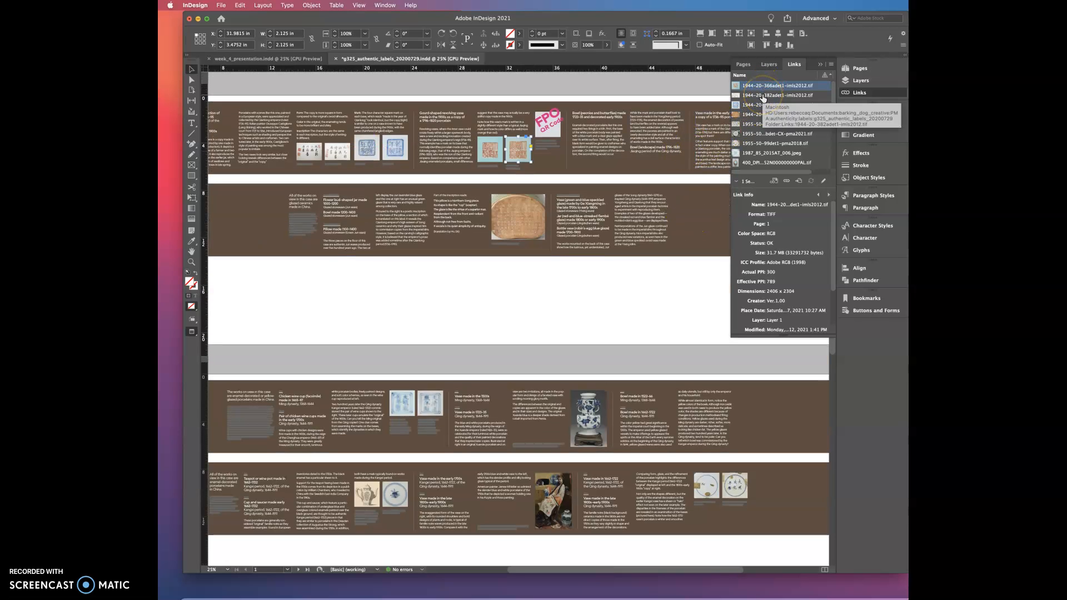
left_click(762, 95)
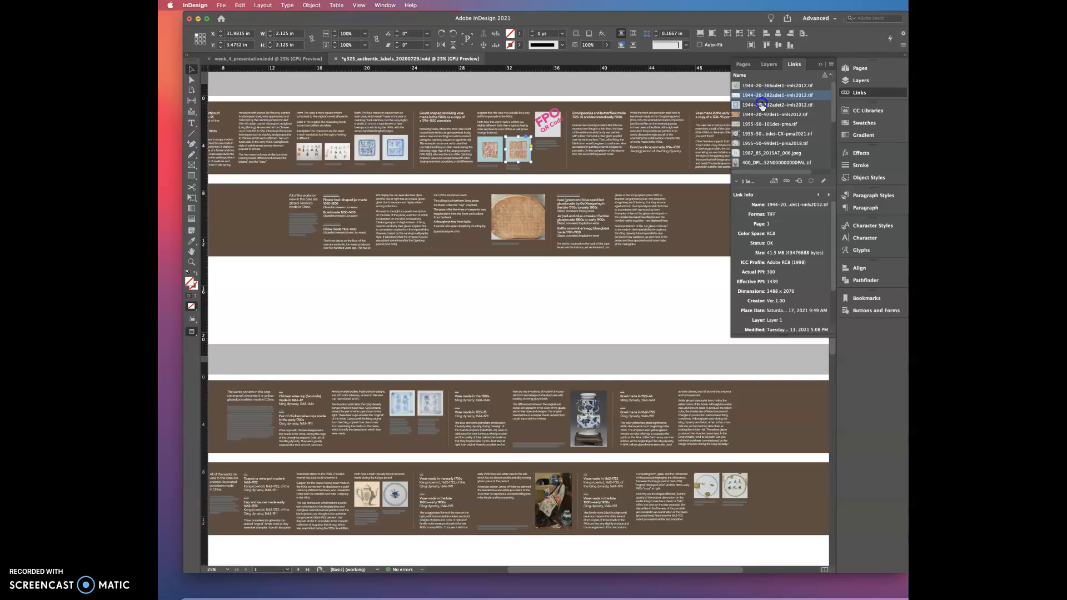
left_click(761, 106)
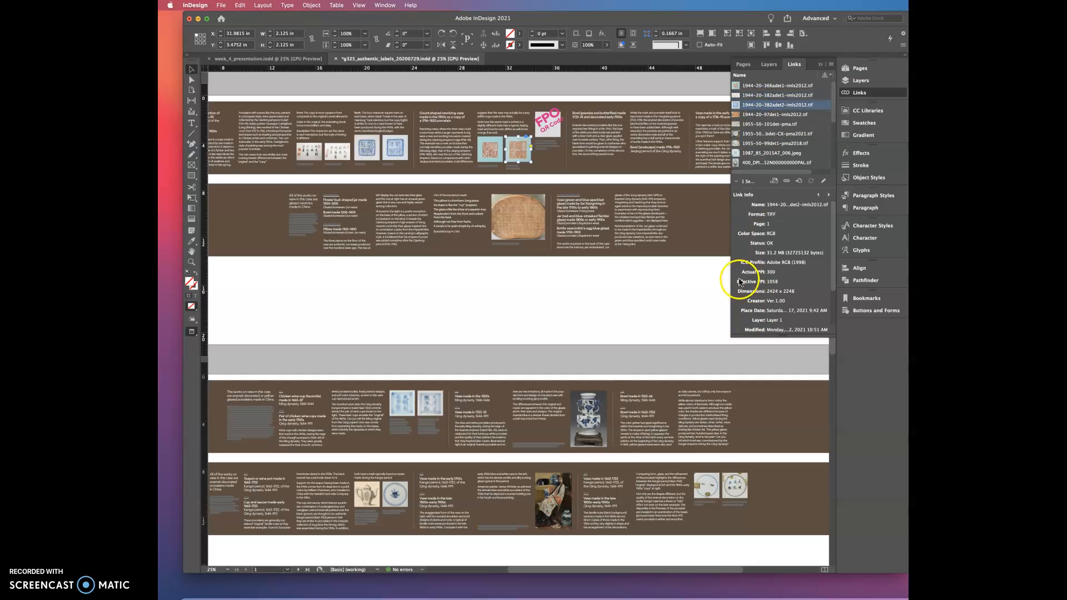
left_click(772, 125)
left_click(771, 133)
left_click(769, 144)
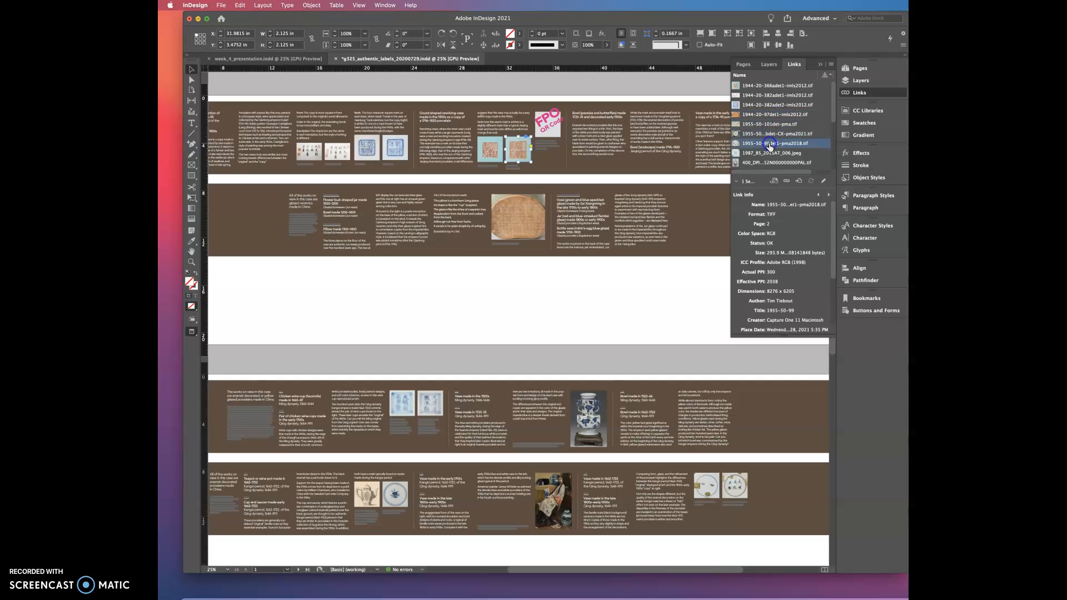
scroll(769, 145, "down", 2)
left_click(769, 115)
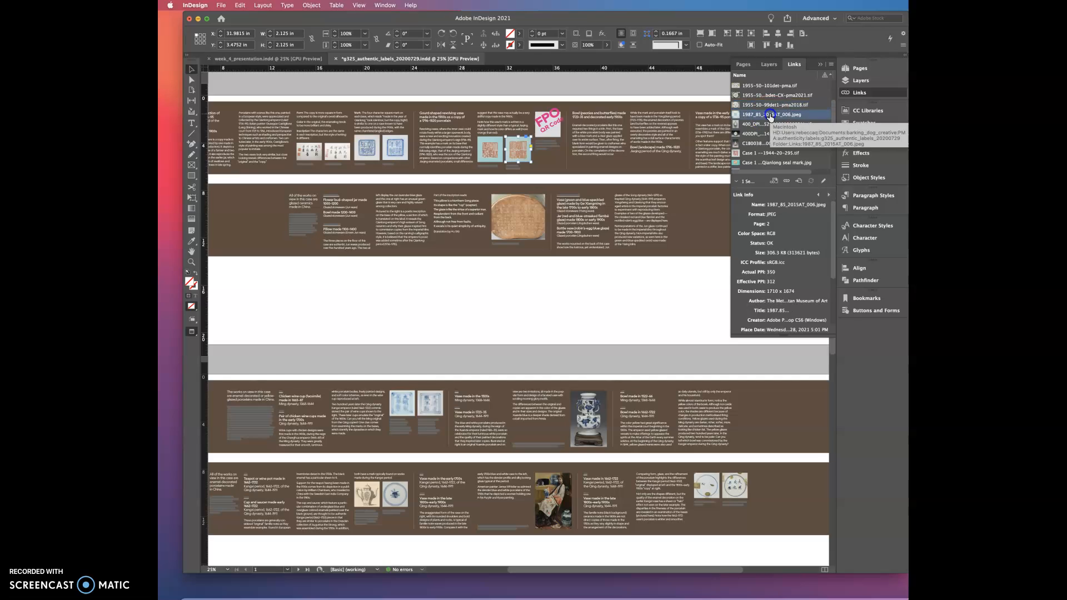
left_click(764, 125)
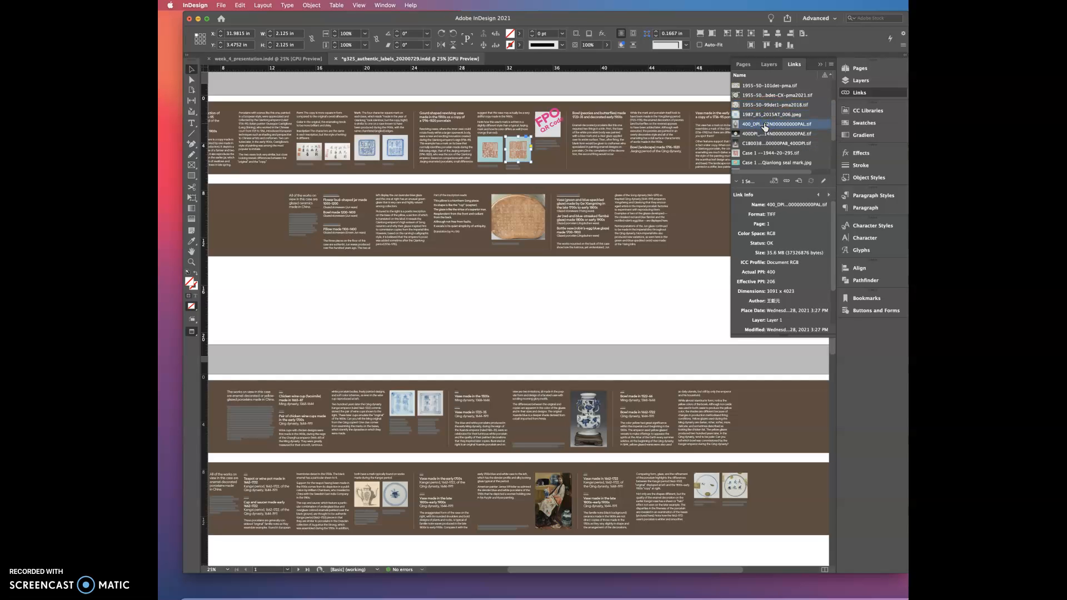
left_click(759, 135)
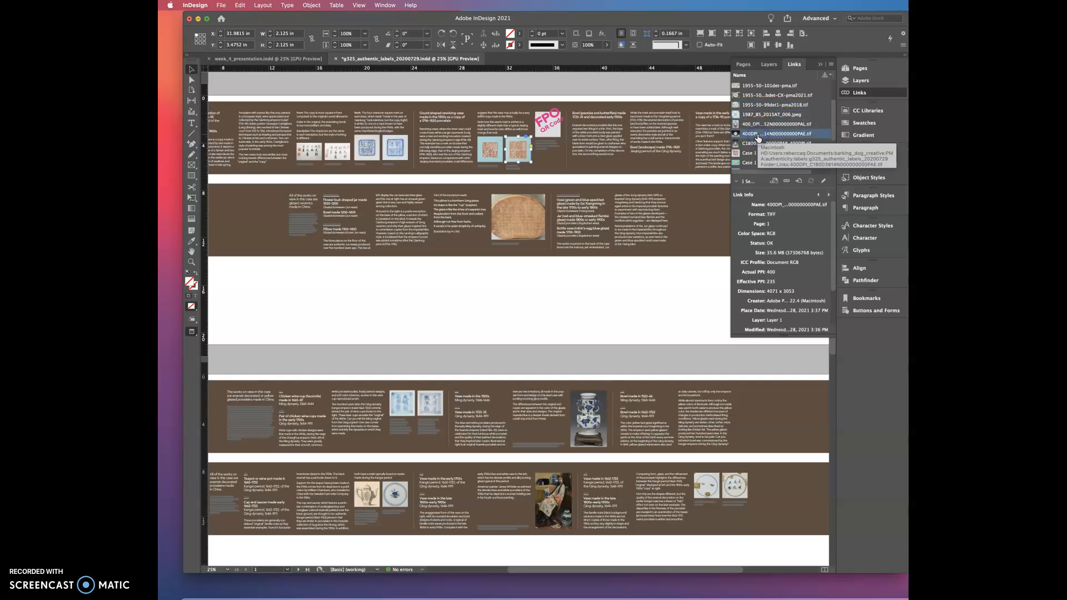
left_click(756, 143)
scroll(757, 136, "down", 2)
left_click(757, 132)
scroll(758, 122, "down", 3)
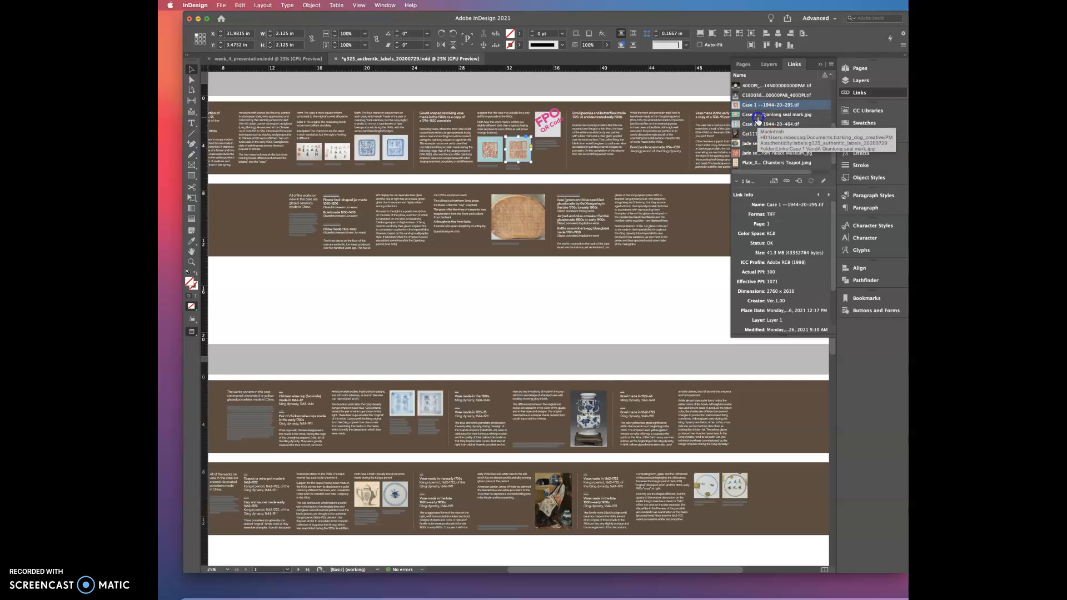
left_click(758, 117)
left_click(751, 135)
left_click(750, 147)
scroll(752, 148, "down", 1)
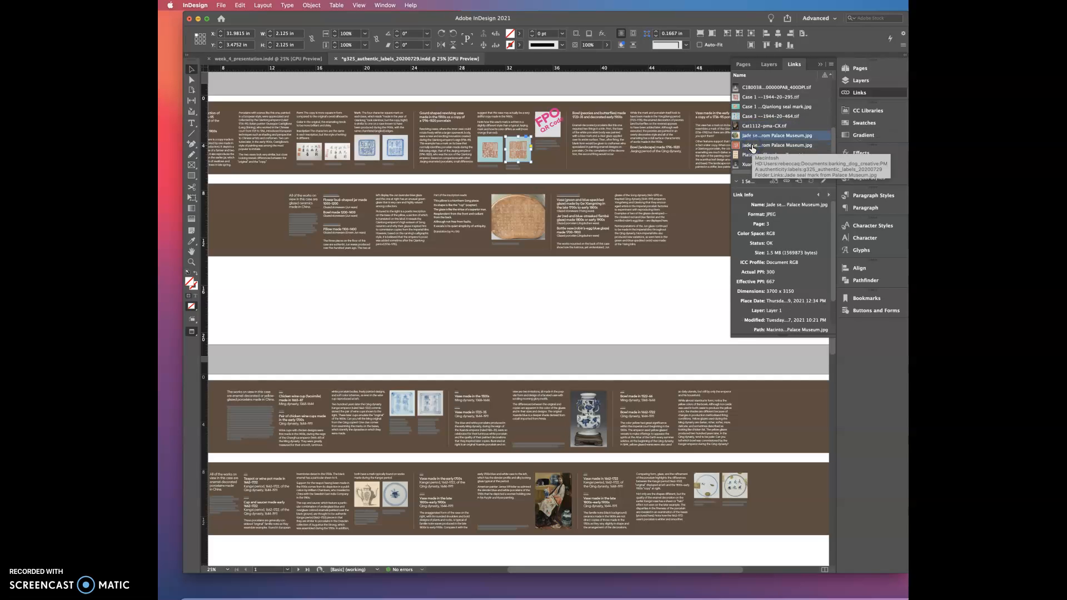
left_click(751, 145)
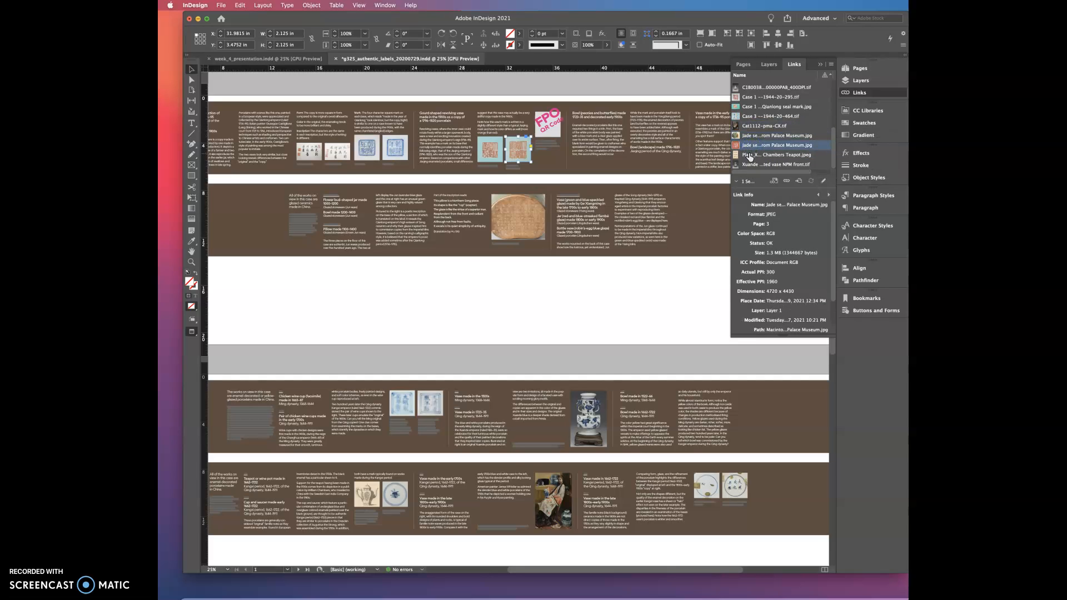
left_click(748, 155)
left_click(750, 165)
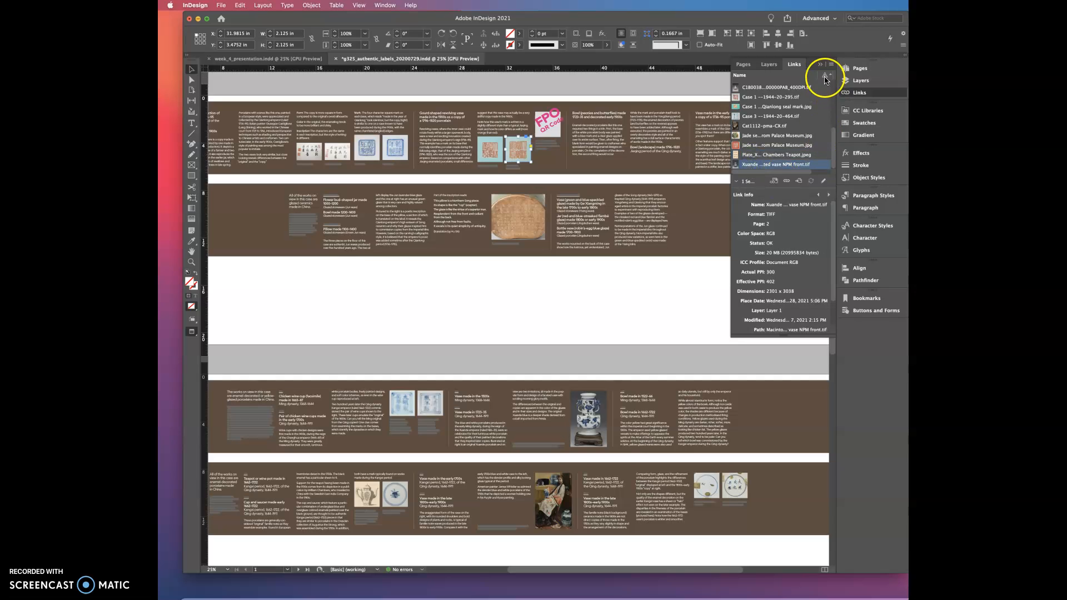
scroll(821, 119, "up", 5)
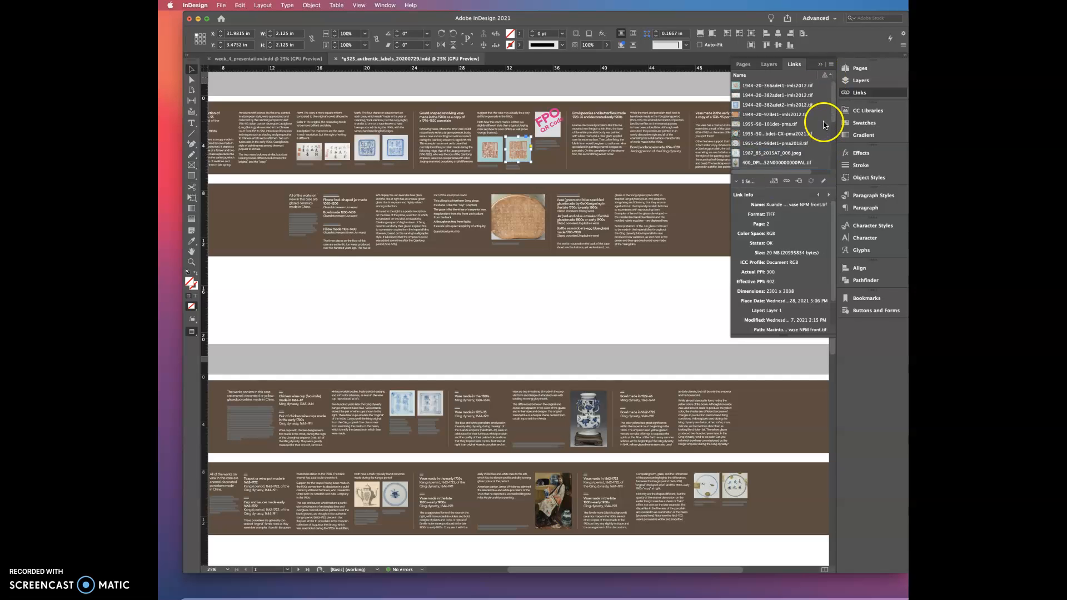
left_click(819, 66)
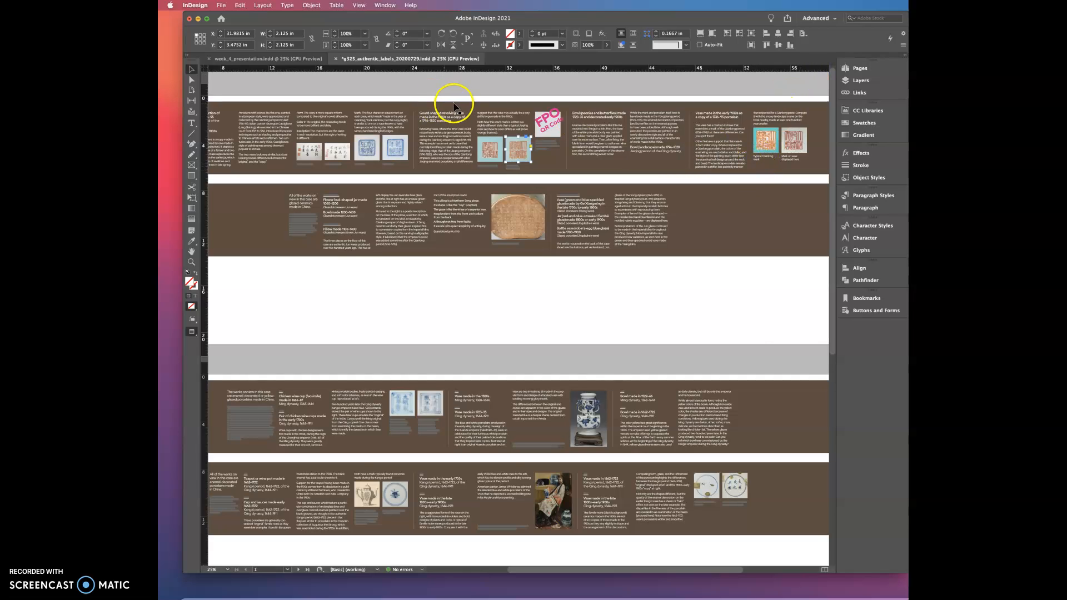
Switch to Finder and open the wk_4 folder inside Moore's weekly_lessons folder in a new window.
key("super+Tab")
key("super+Tab")
key("super+shift+Tab")
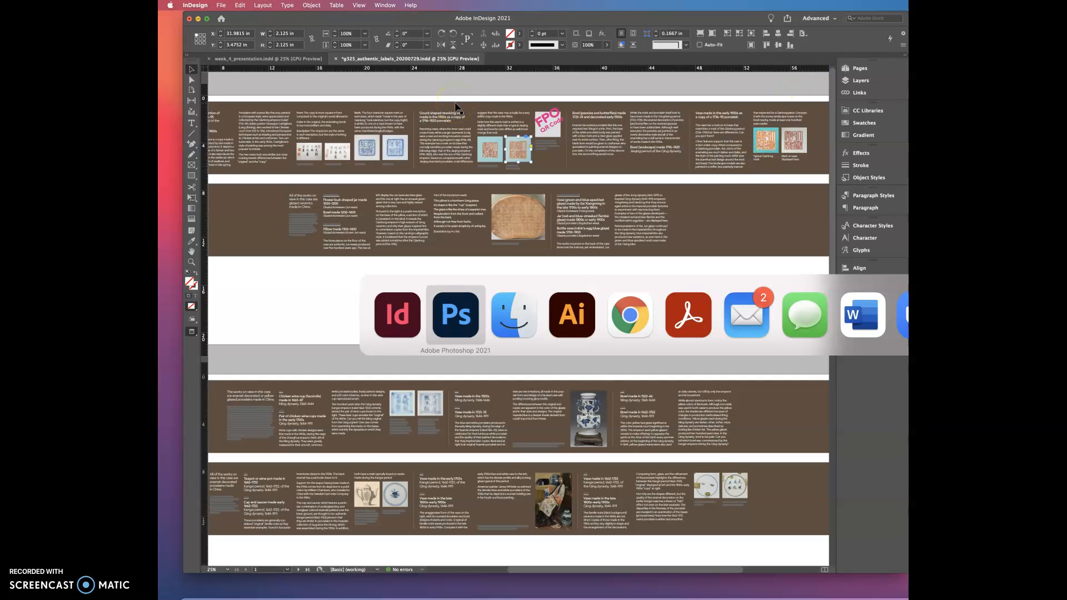
key("super+shift+Tab")
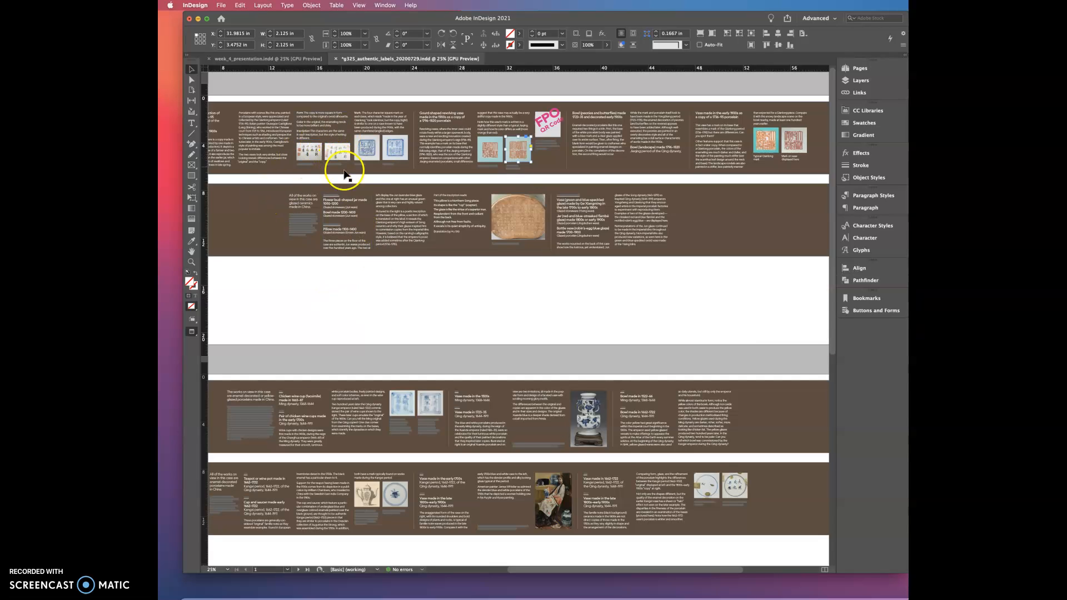
key("super+Tab")
key("super+Tab")
key("super+shift+Tab")
key("super+shift+Tab")
key("super+Tab")
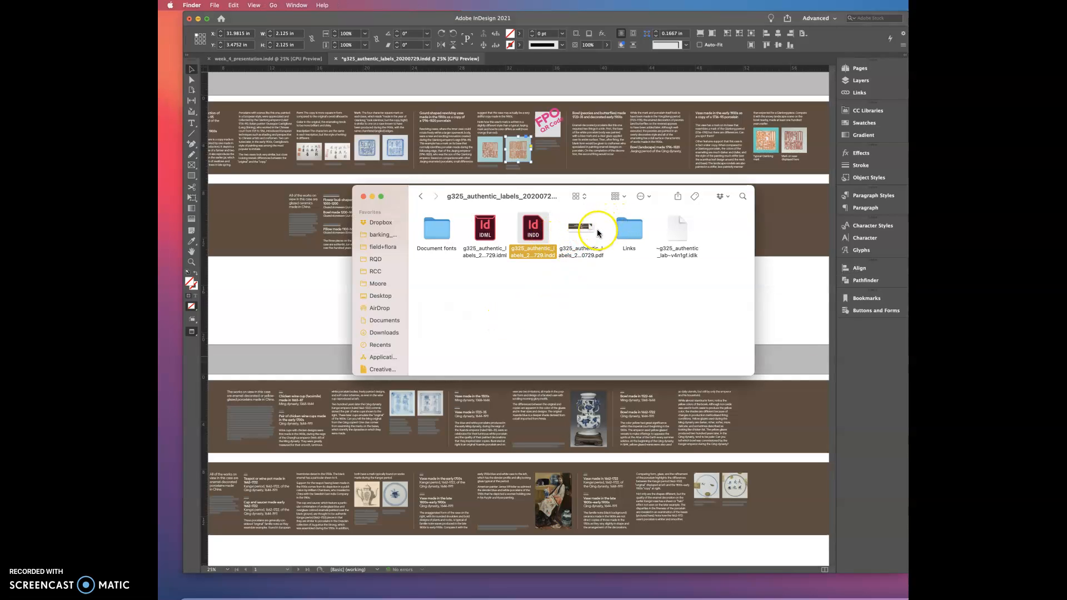
key("super+n")
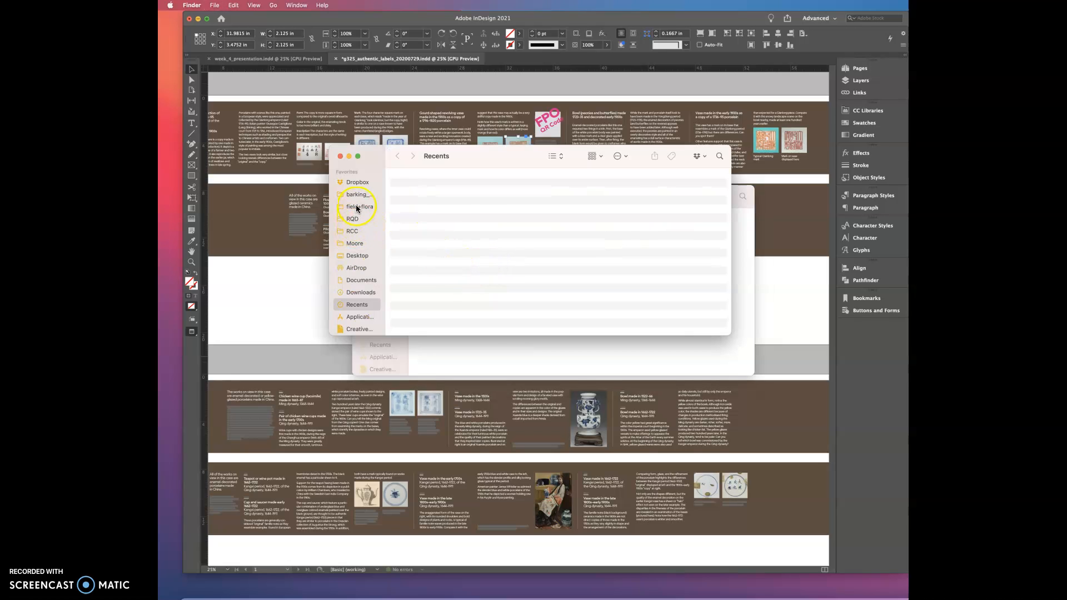
double_click(654, 242)
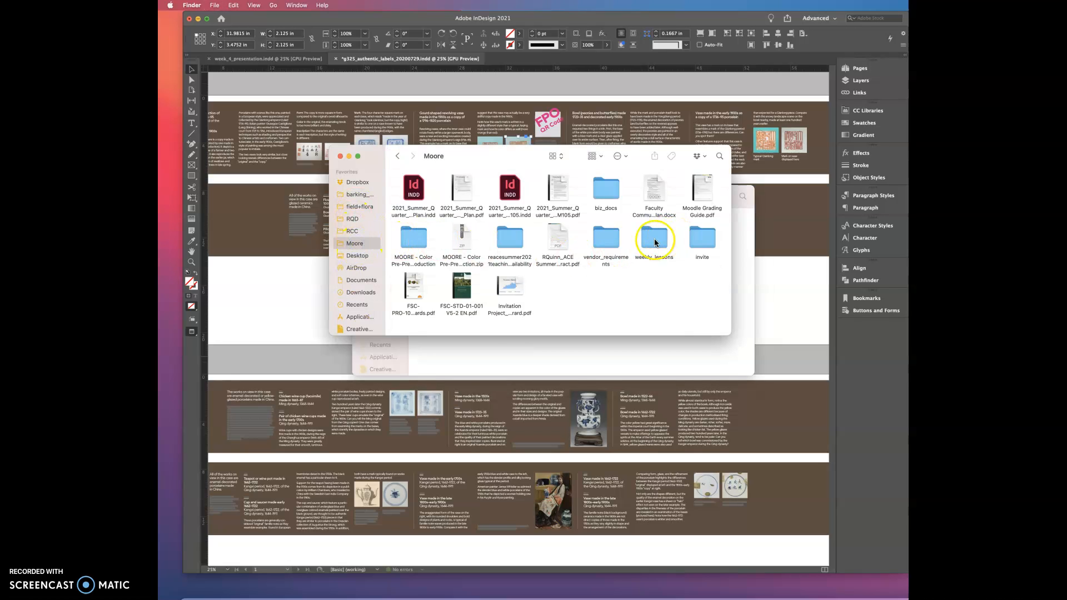
double_click(557, 191)
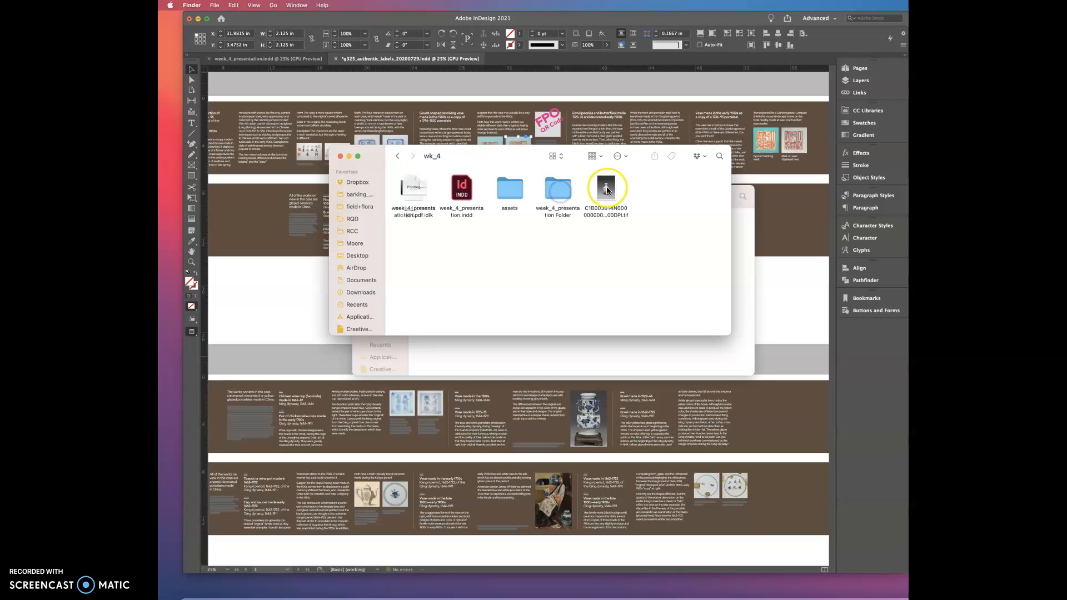
Move the C1B003814N000000000PAB_400DPI.tif file from wk_4 into its assets folder and return to InDesign.
left_click(607, 187)
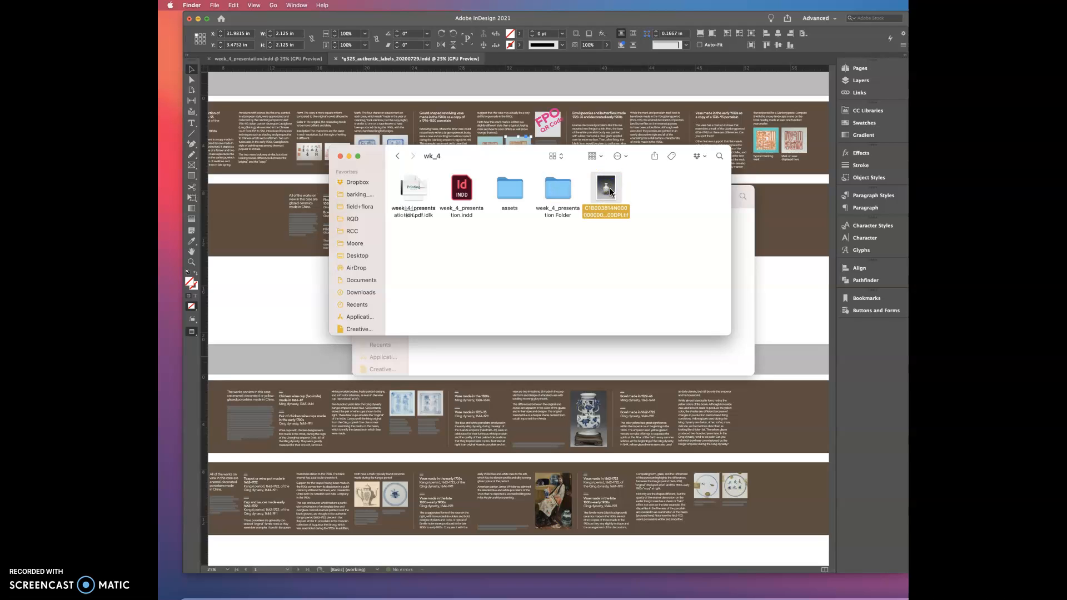
left_click_drag(609, 189, 506, 195)
left_click(776, 200)
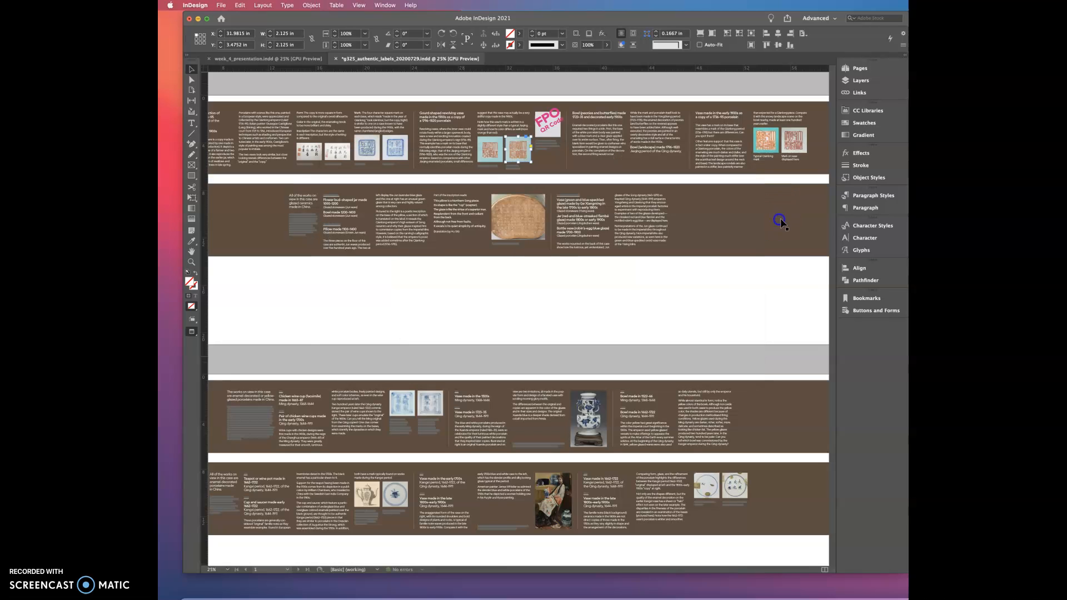
Relink the missing C1B003814N000000000PAB_400DPI.tif image to the copy in the assets folder, accepting the image import options.
left_click(859, 92)
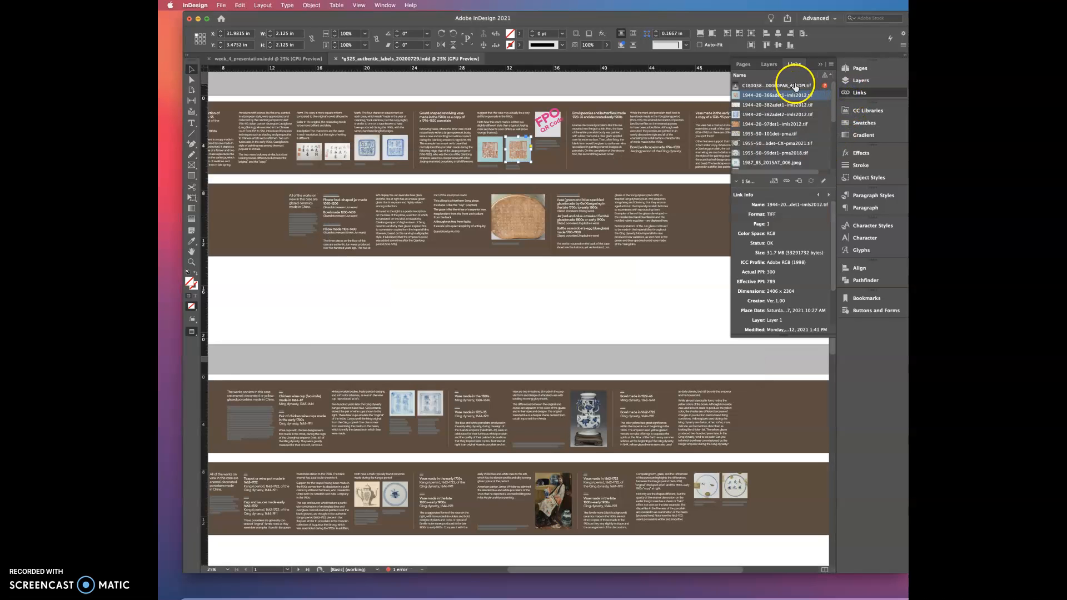
left_click(763, 86)
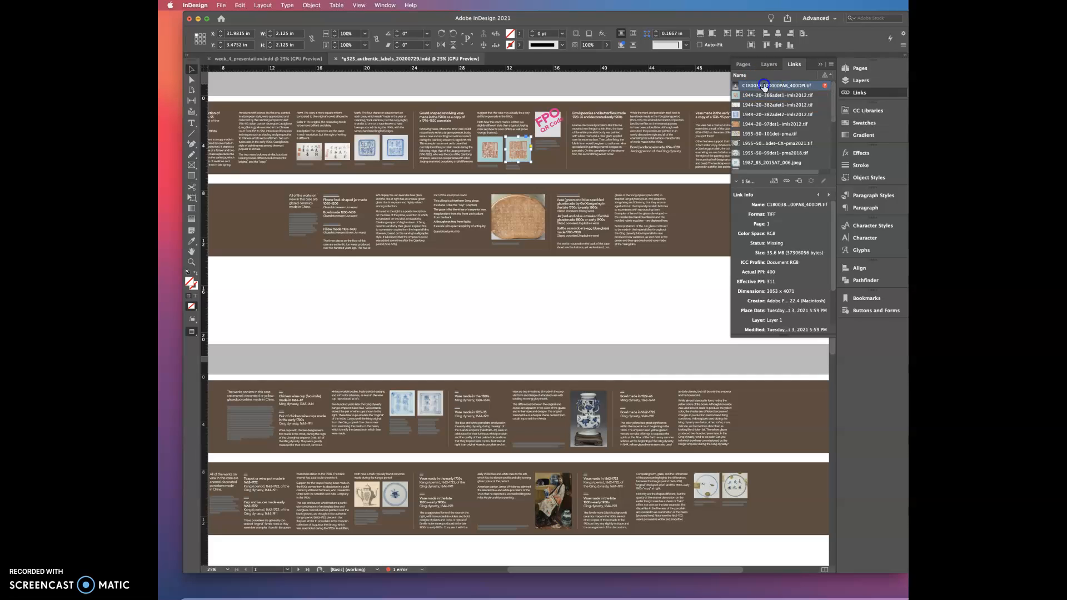
left_click(787, 182)
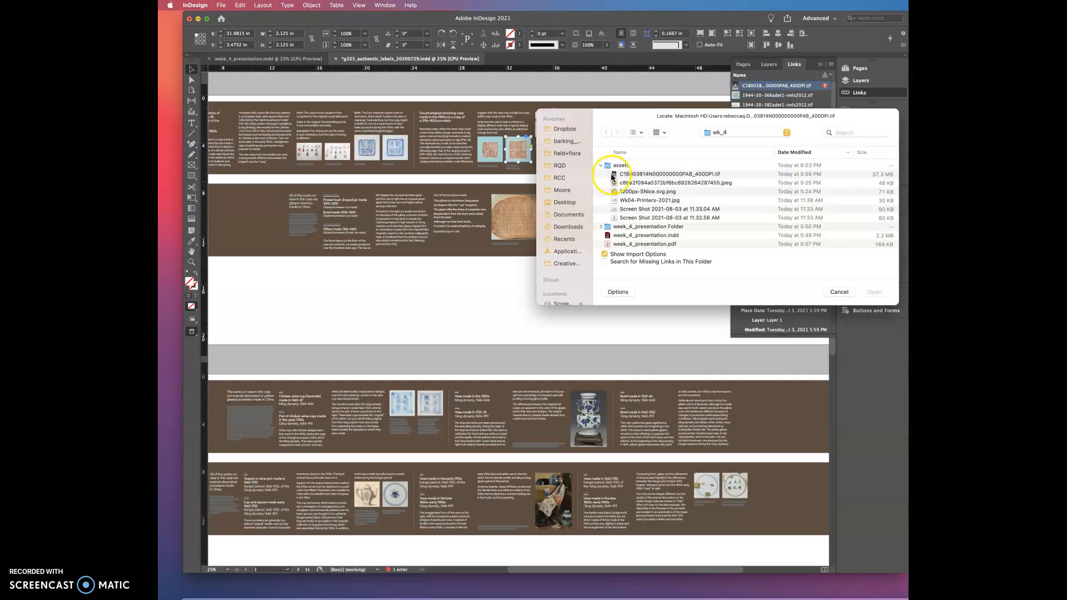
left_click(620, 174)
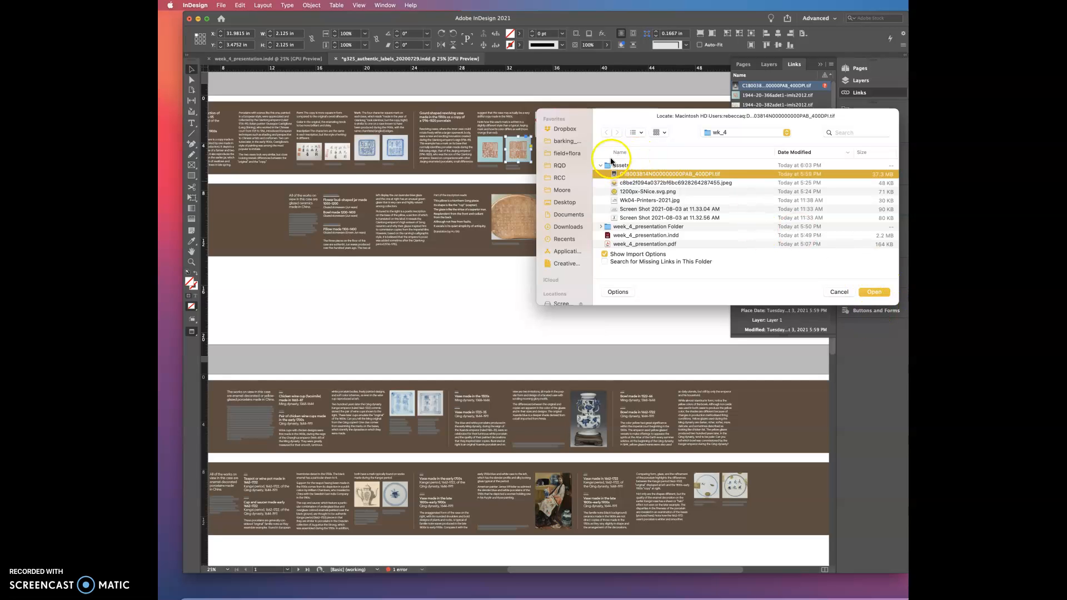
left_click(874, 291)
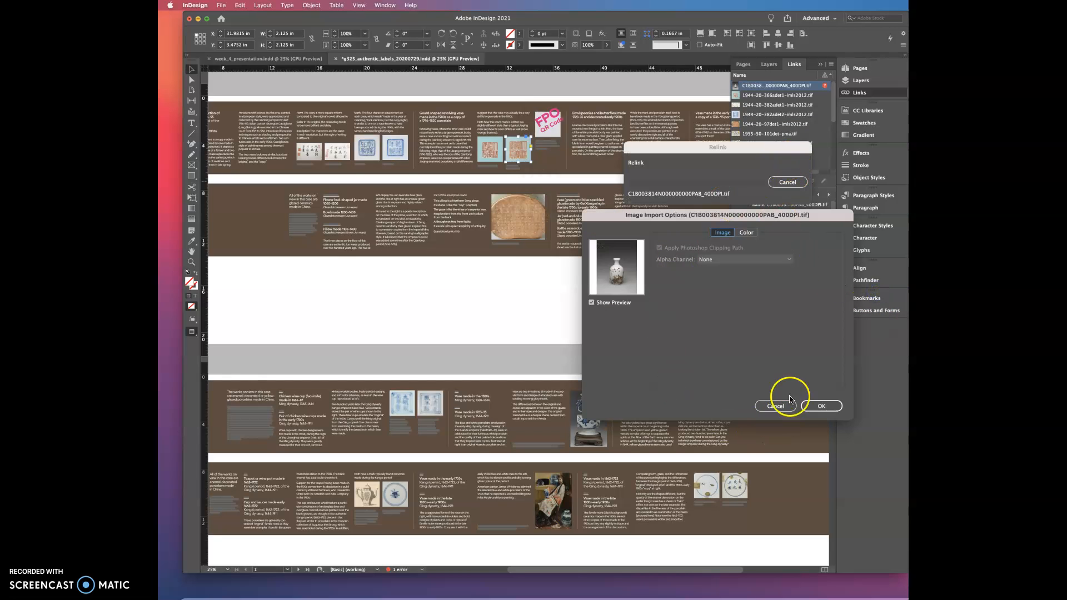
left_click(821, 406)
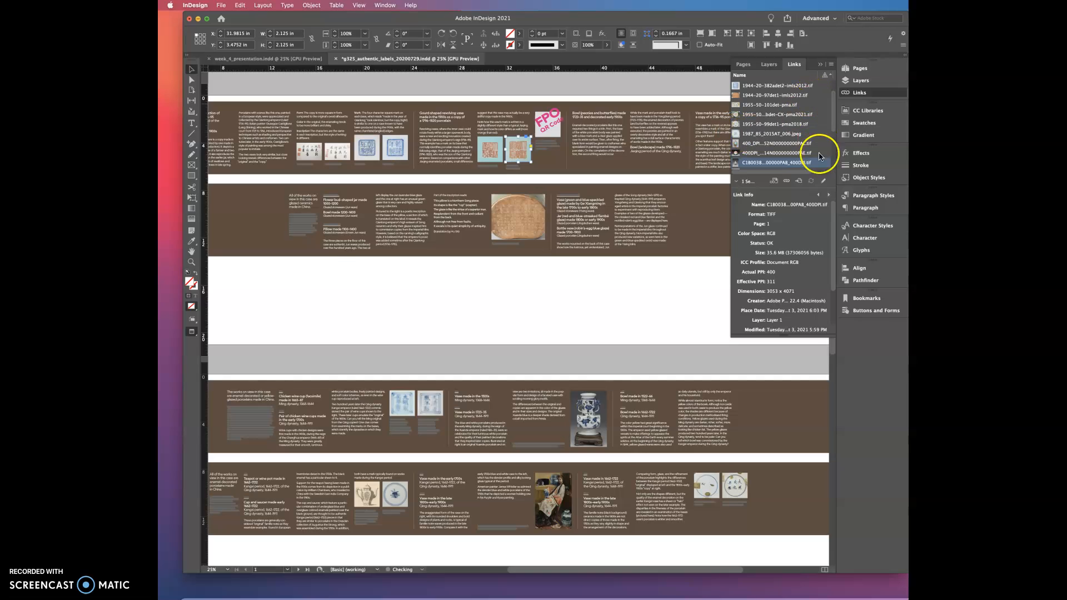
Check the link list for any remaining missing files, look over the layout and close the list.
scroll(819, 111, "down", 4)
scroll(819, 111, "up", 4)
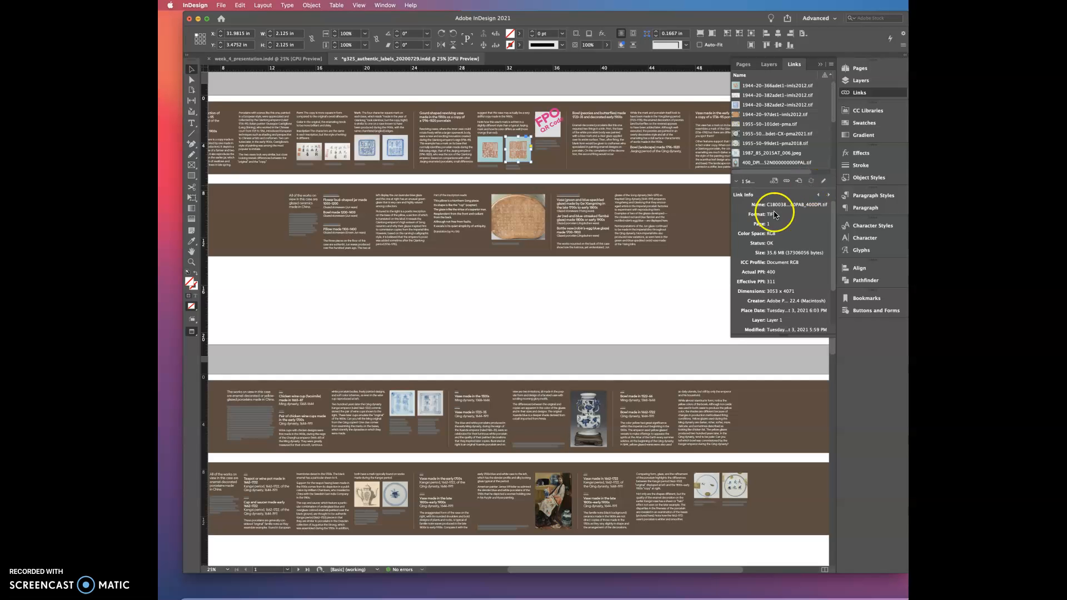
scroll(677, 322, "down", 2)
scroll(677, 326, "left", 5)
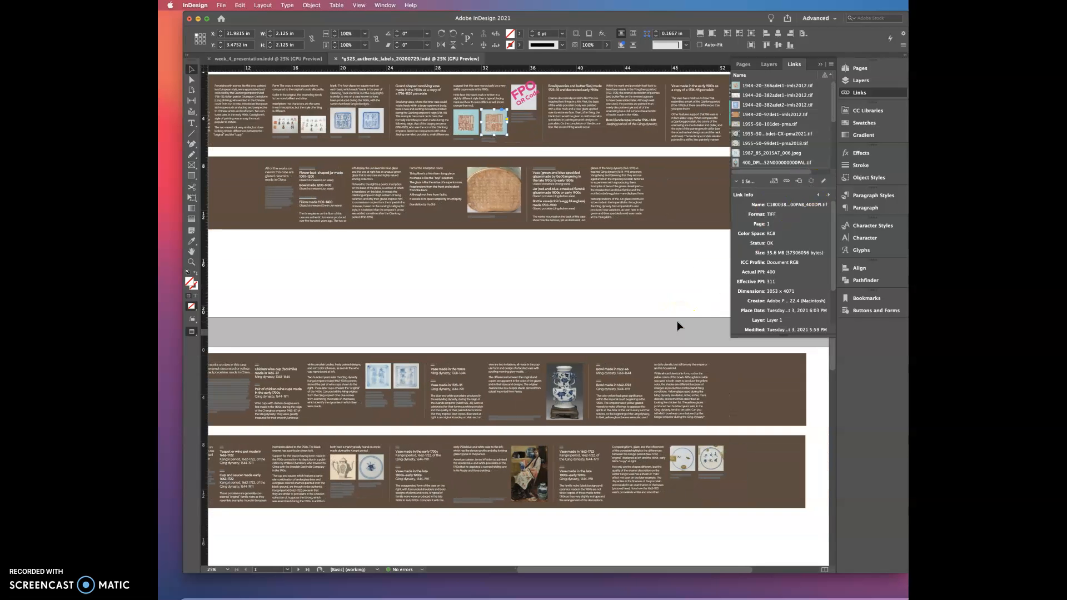
scroll(676, 326, "left", 1)
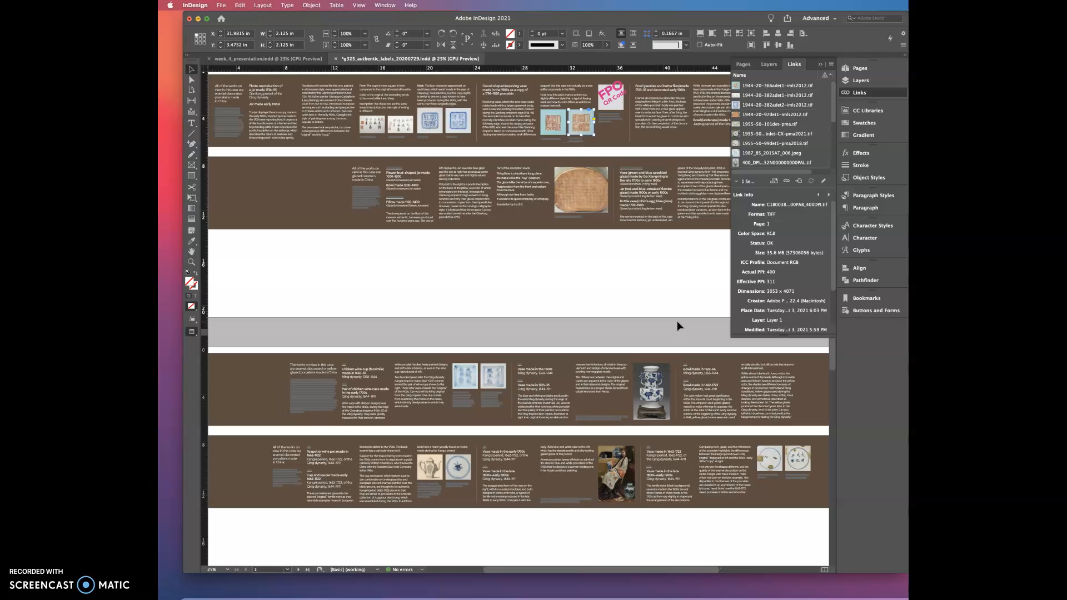
left_click(648, 317)
left_click(820, 64)
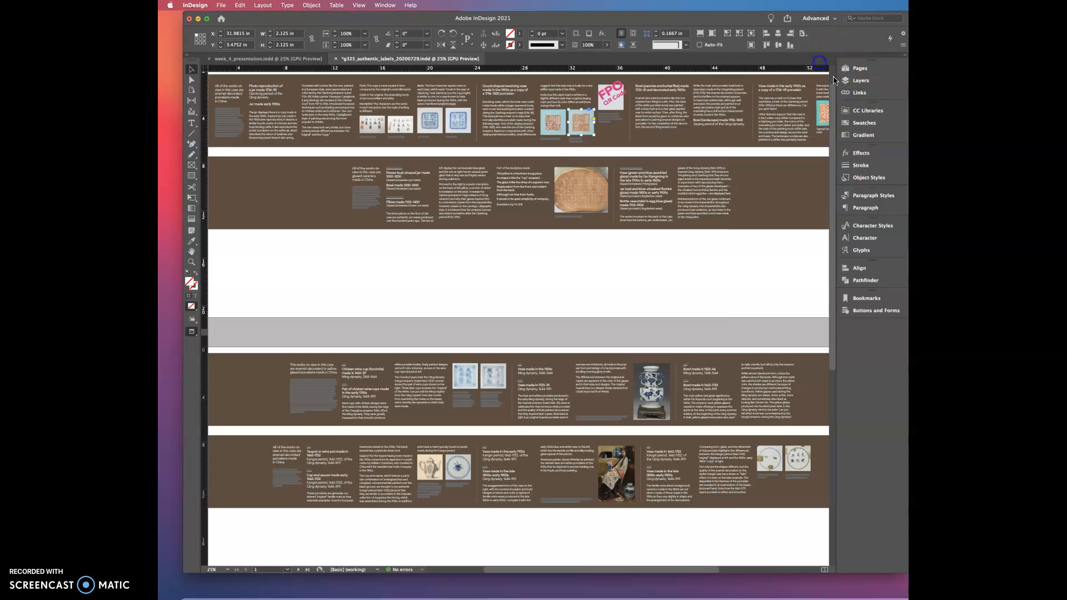
Select all unused color swatches in the document and delete them.
left_click(885, 125)
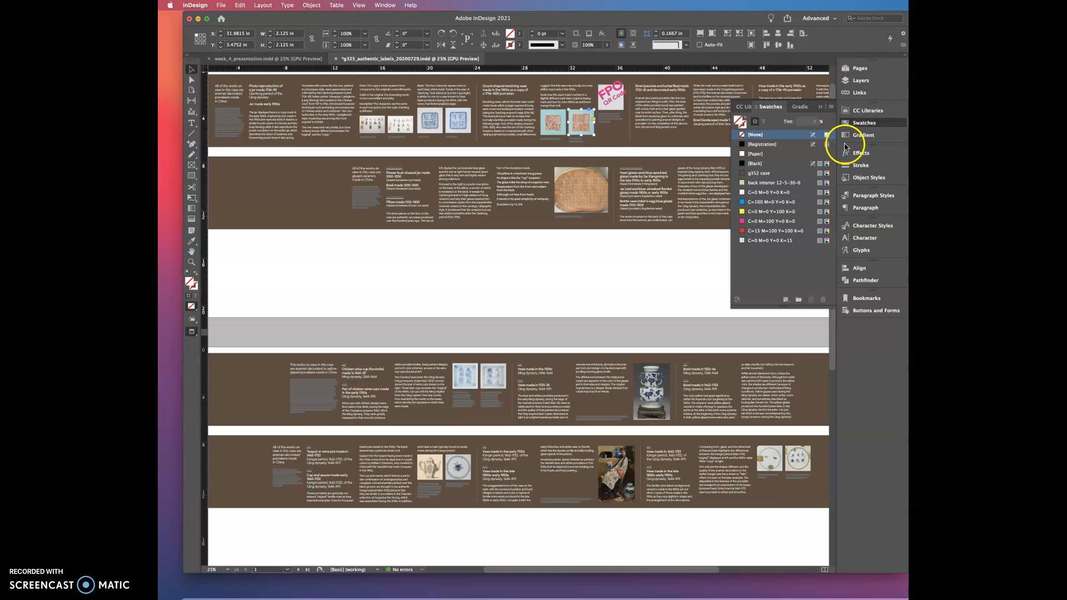
left_click(831, 107)
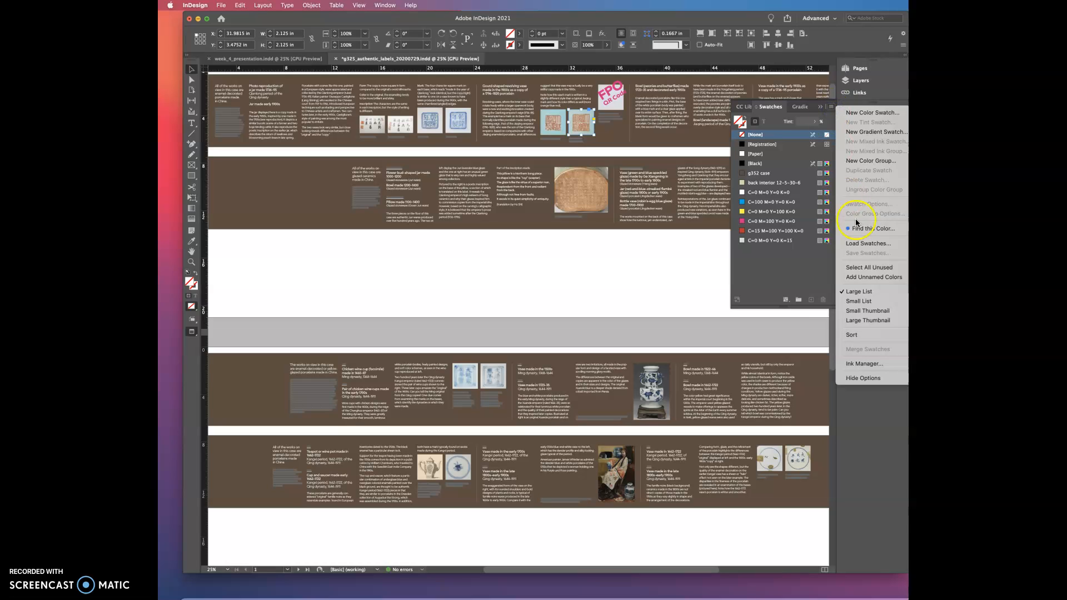
left_click(880, 268)
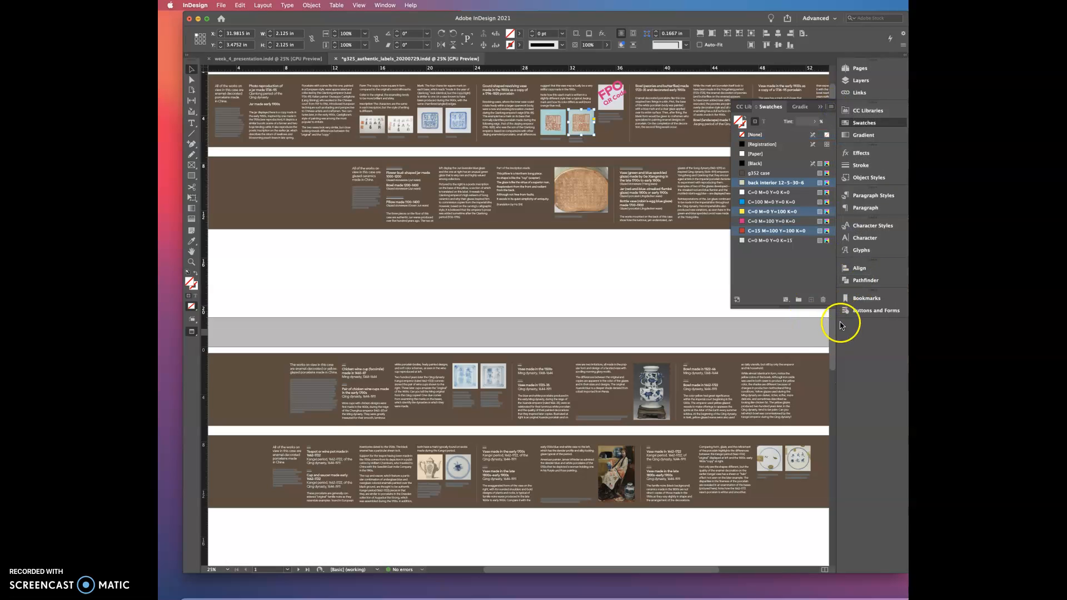
left_click(824, 300)
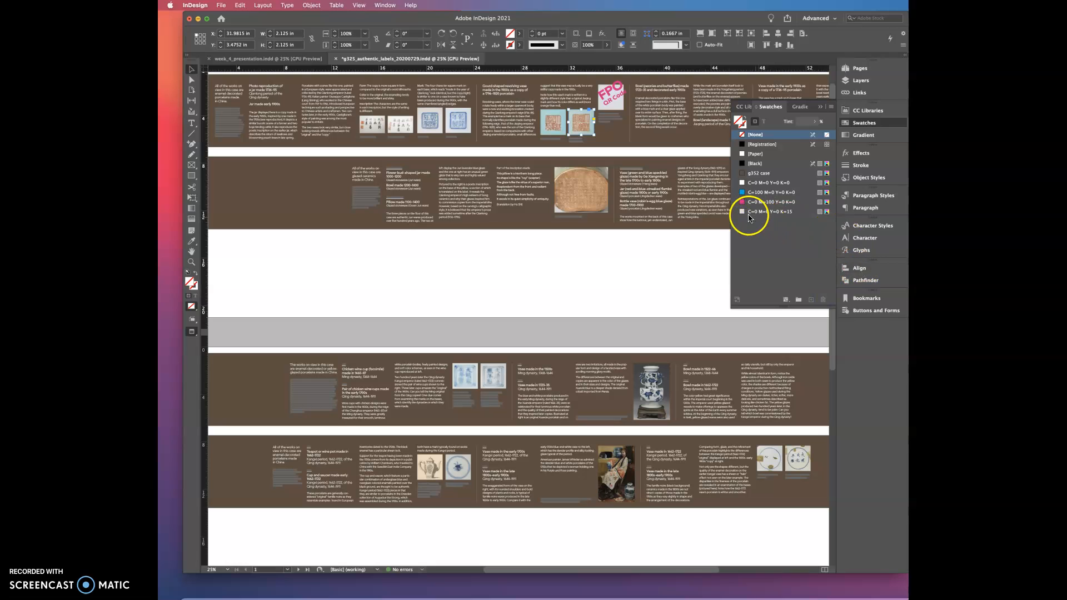
Delete the C=100 M=0 Y=0 K=0 swatch, replacing it with the defined swatch C=0 M=100 Y=0 K=0.
scroll(588, 251, "up", 2)
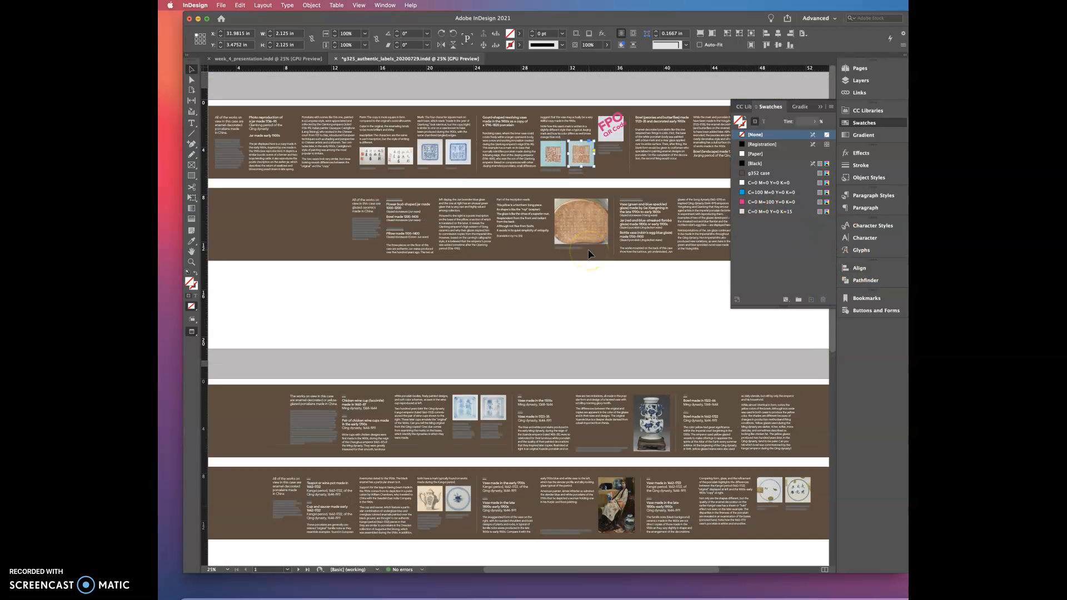
scroll(589, 253, "right", 3)
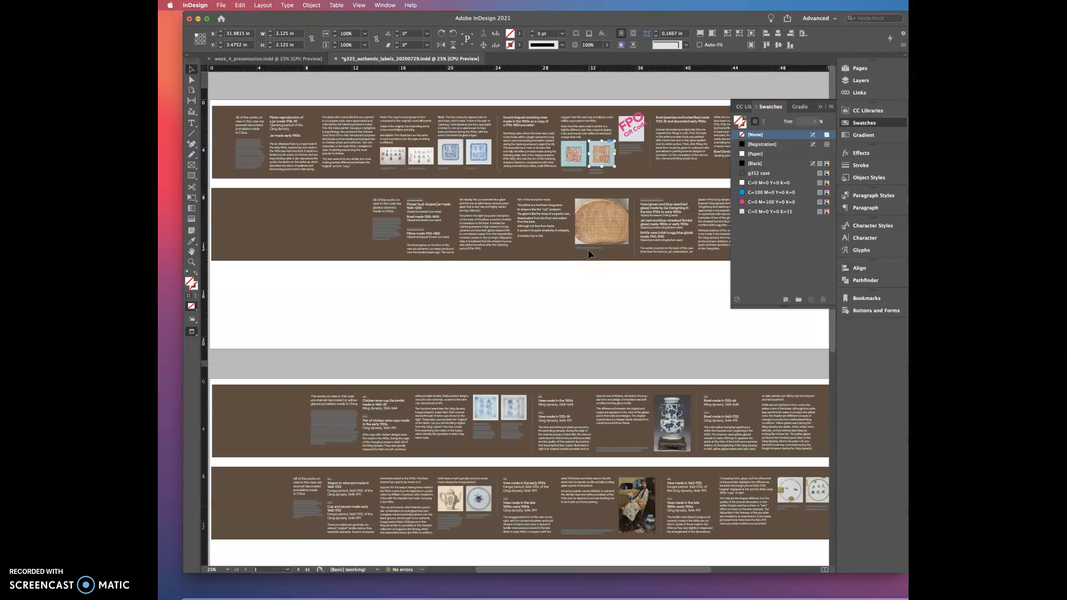
scroll(589, 254, "left", 2)
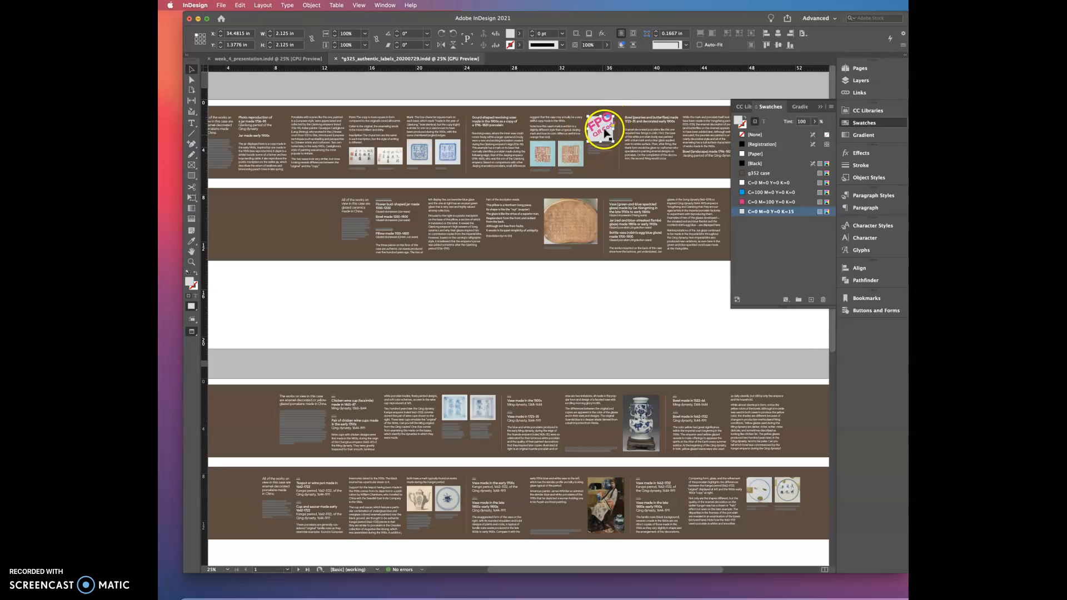
left_click(676, 300)
key("super+minus")
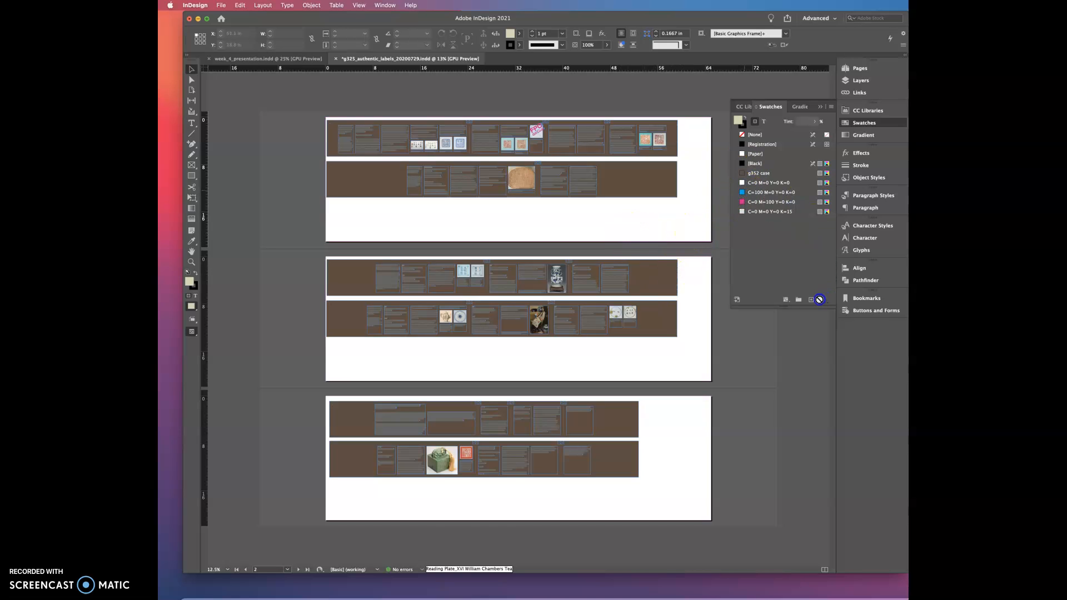
left_click(753, 192)
left_click(824, 300)
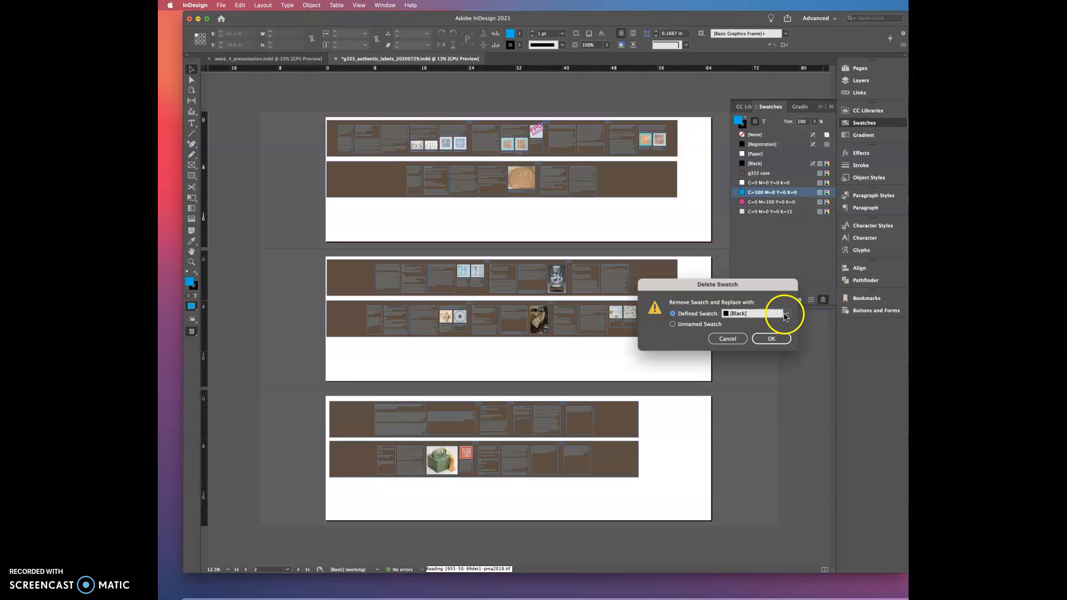
left_click(787, 315)
left_click(766, 378)
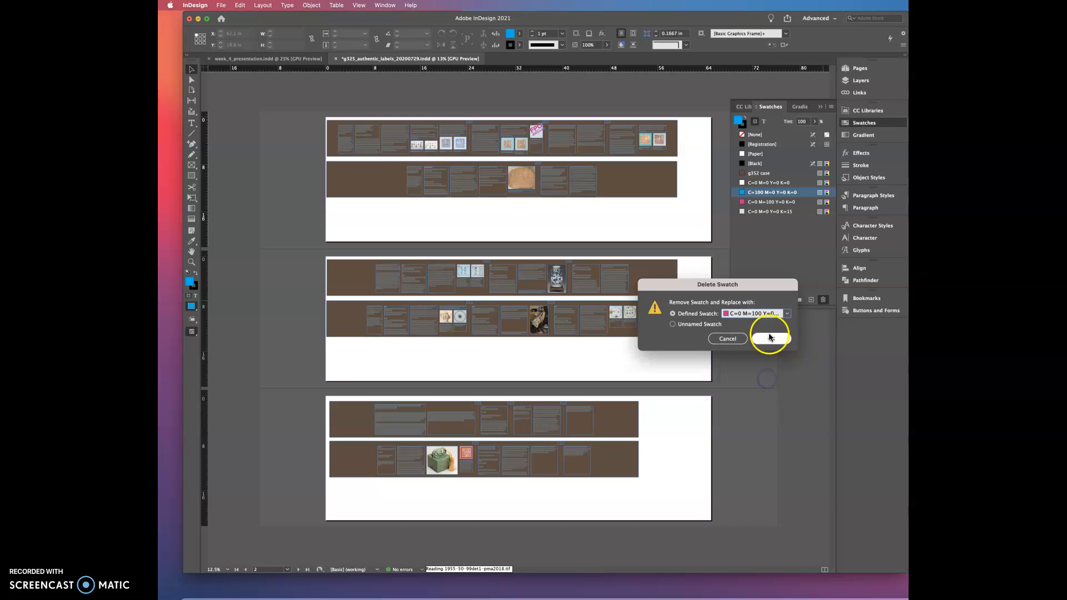
left_click(772, 336)
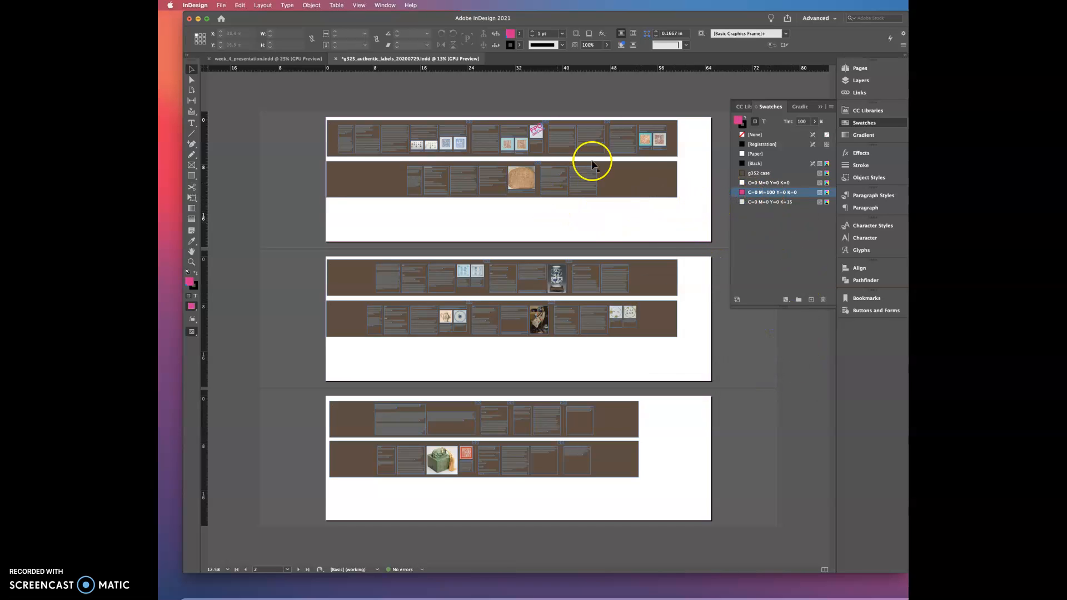
Inspect all the label pages and the FPO placeholder after the swatch cleanup, and close the swatch list.
key("super+minus")
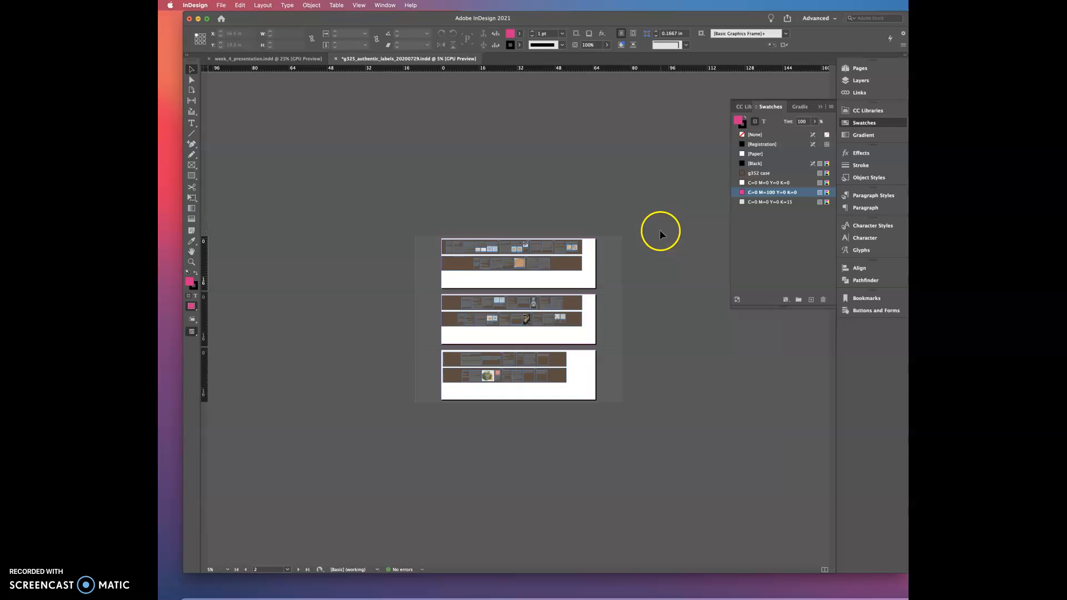
key("super+equal")
key("super+equal")
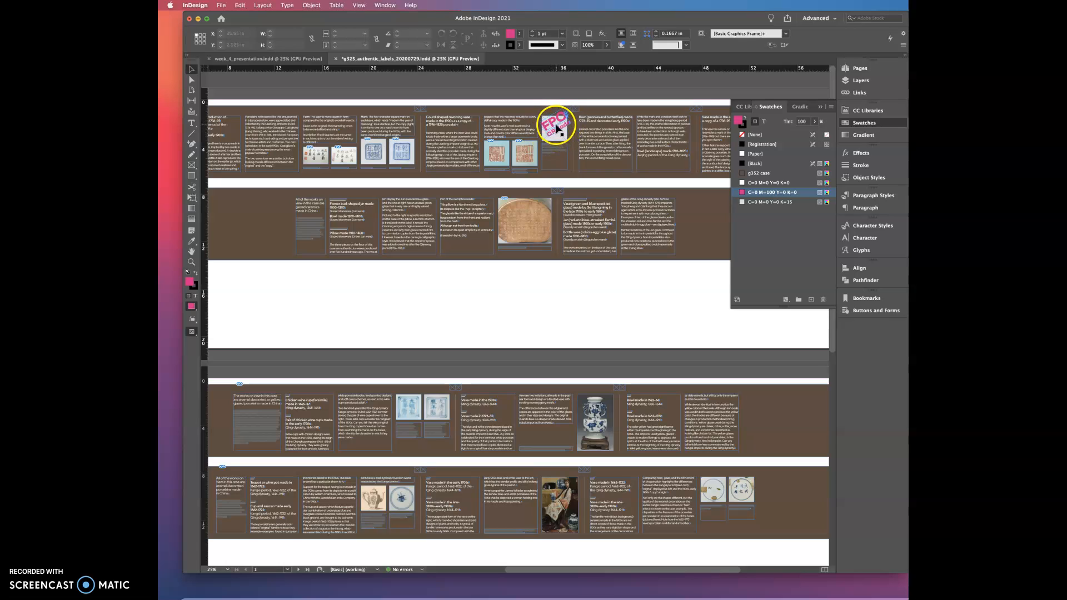
left_click(820, 109)
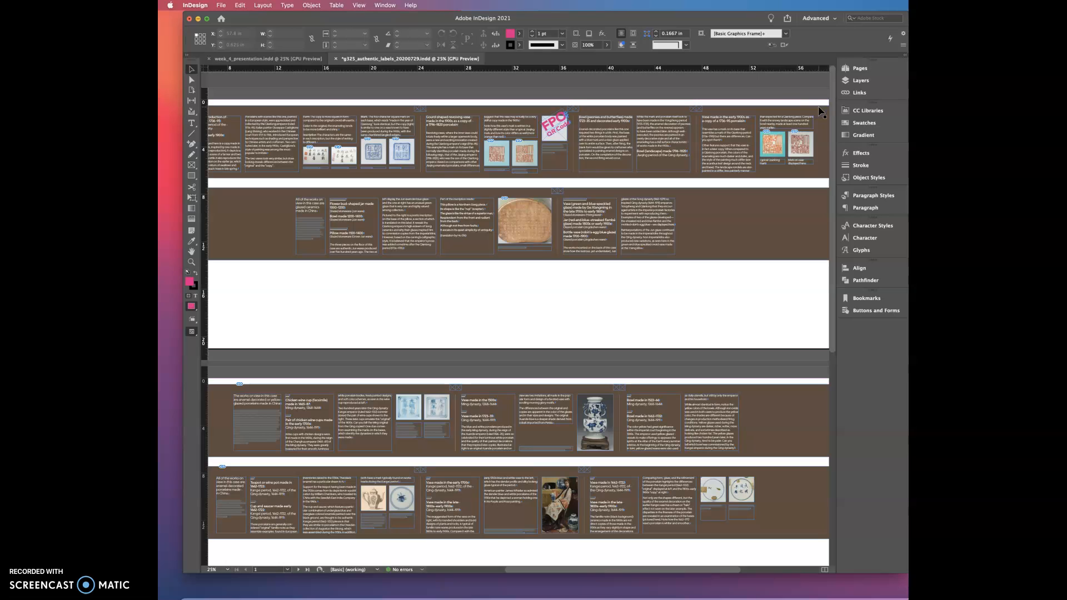
Save the document as g325_authentic_labels_20200803 in the wk_4 folder inside Moore's weekly_lessons folder.
left_click(221, 5)
left_click(426, 85)
key("super+shift+s")
left_click(718, 121)
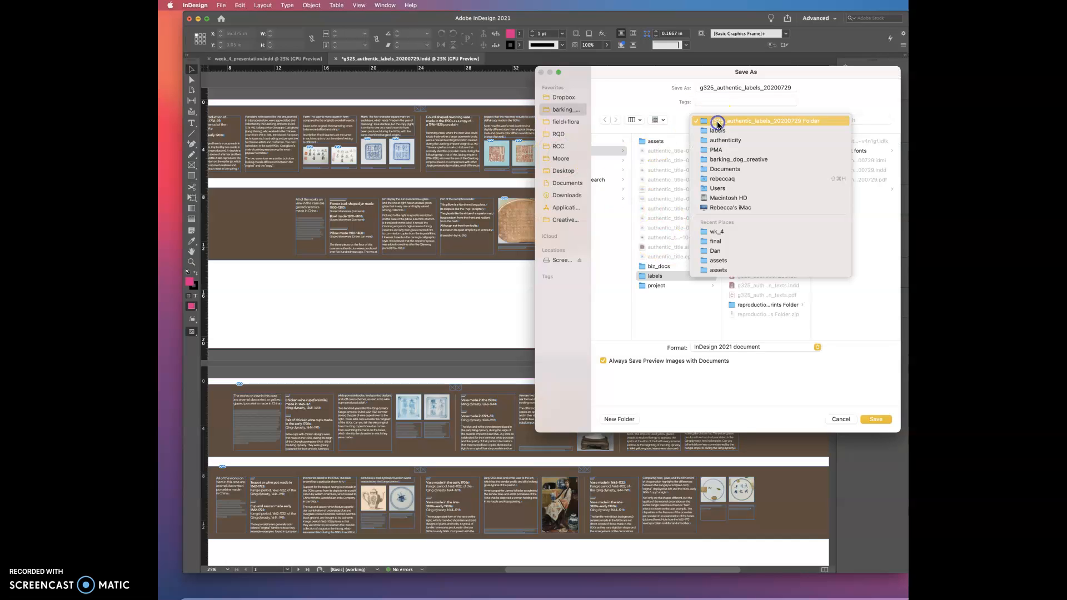
left_click(562, 158)
left_click(562, 159)
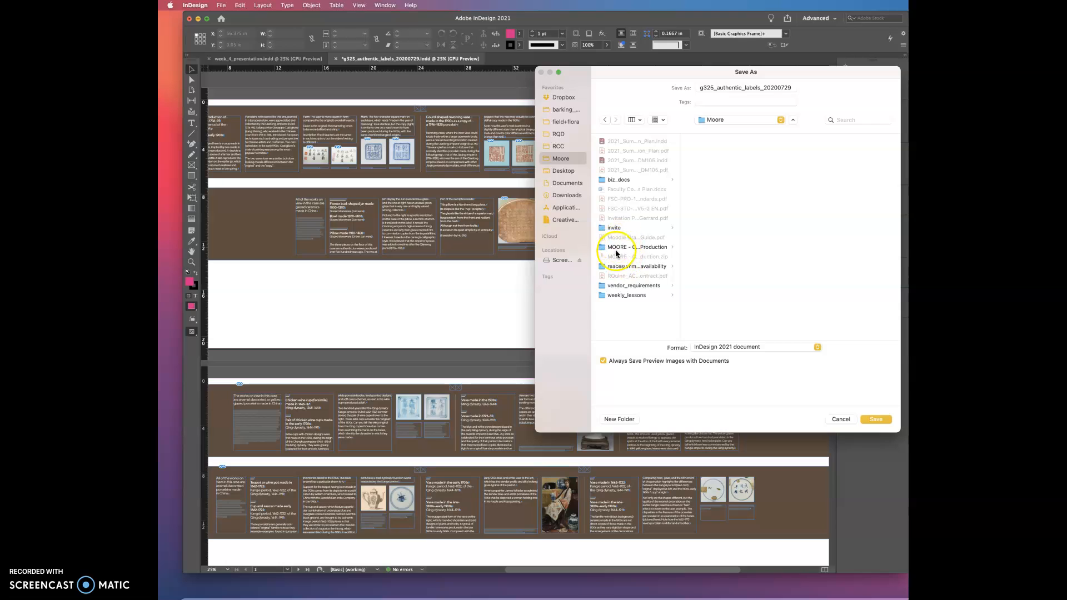
left_click(623, 296)
left_click(703, 171)
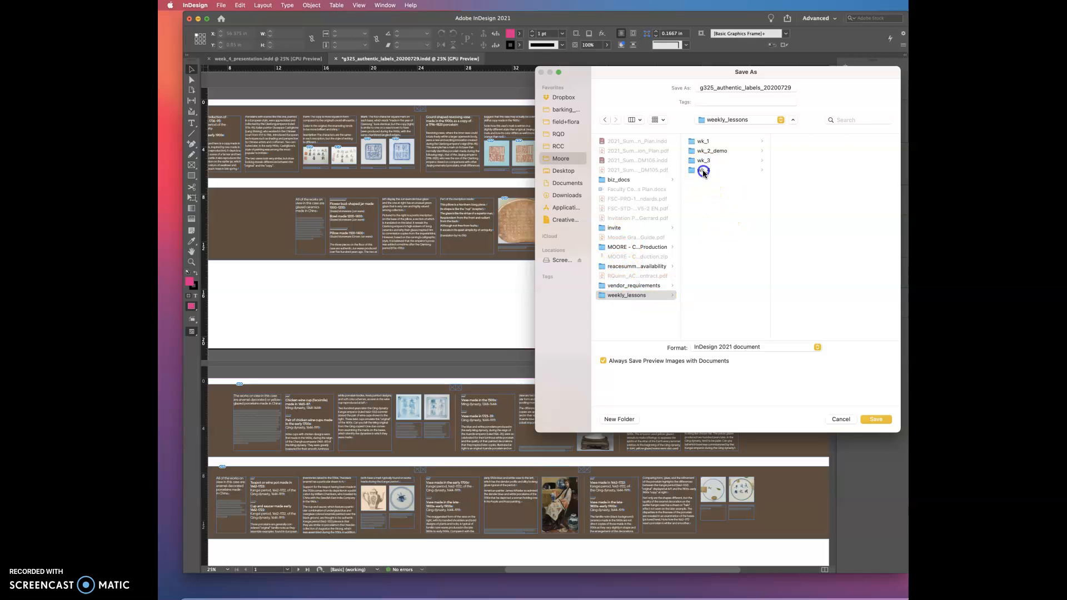
left_click(791, 89)
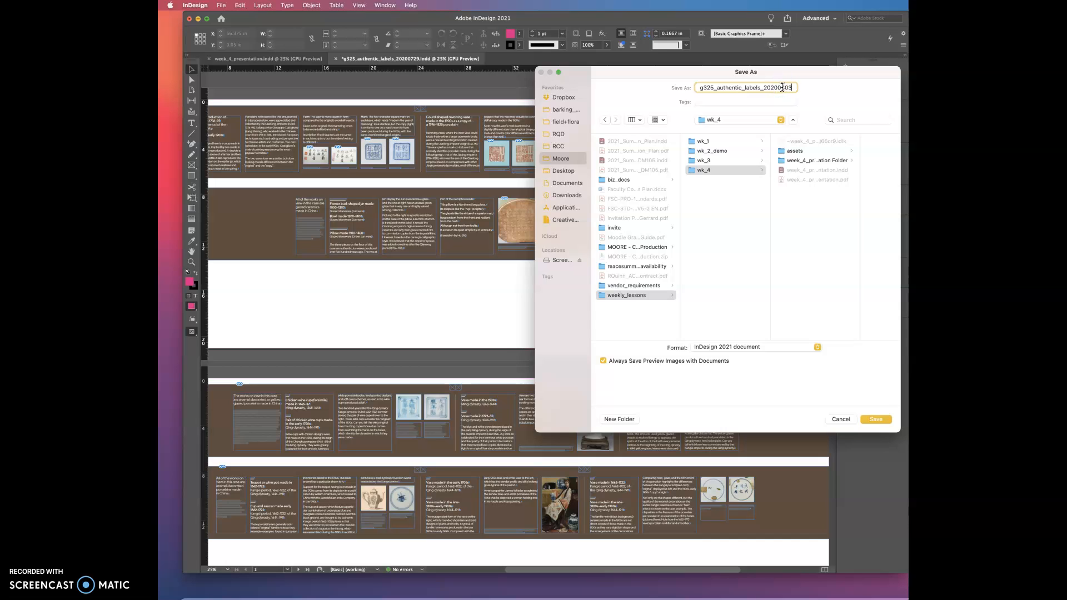
left_click(880, 420)
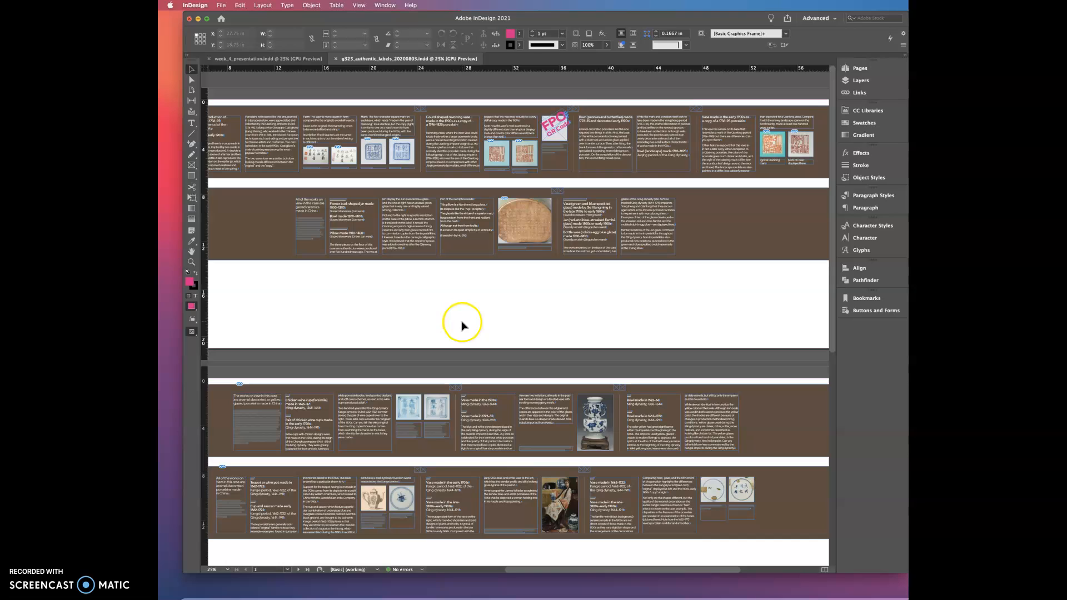
Start packaging the document and review the package summary, the fonts, and the links and images.
left_click(220, 6)
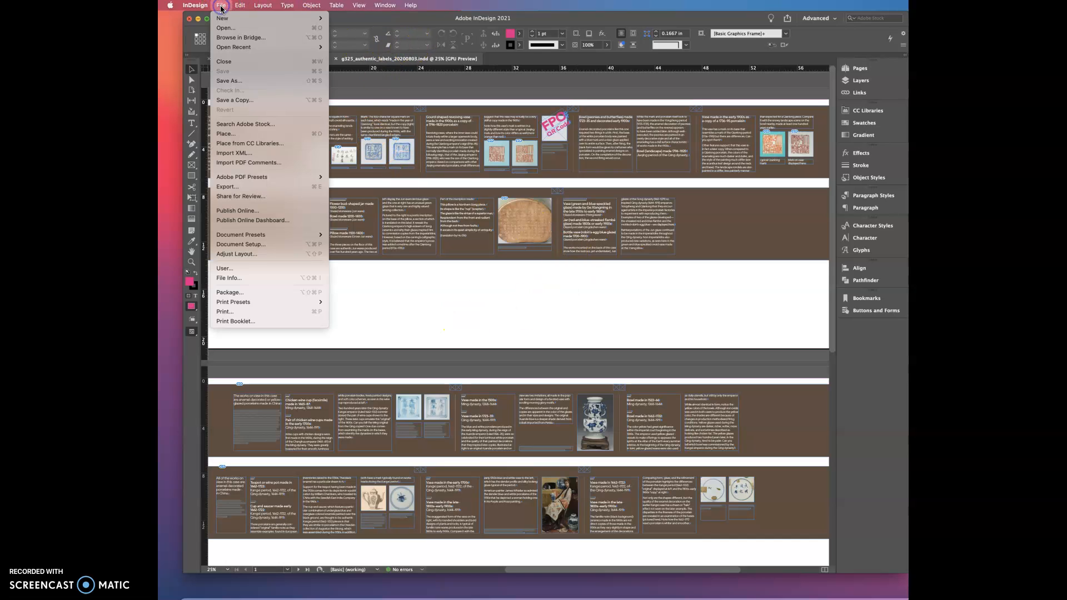
left_click(238, 292)
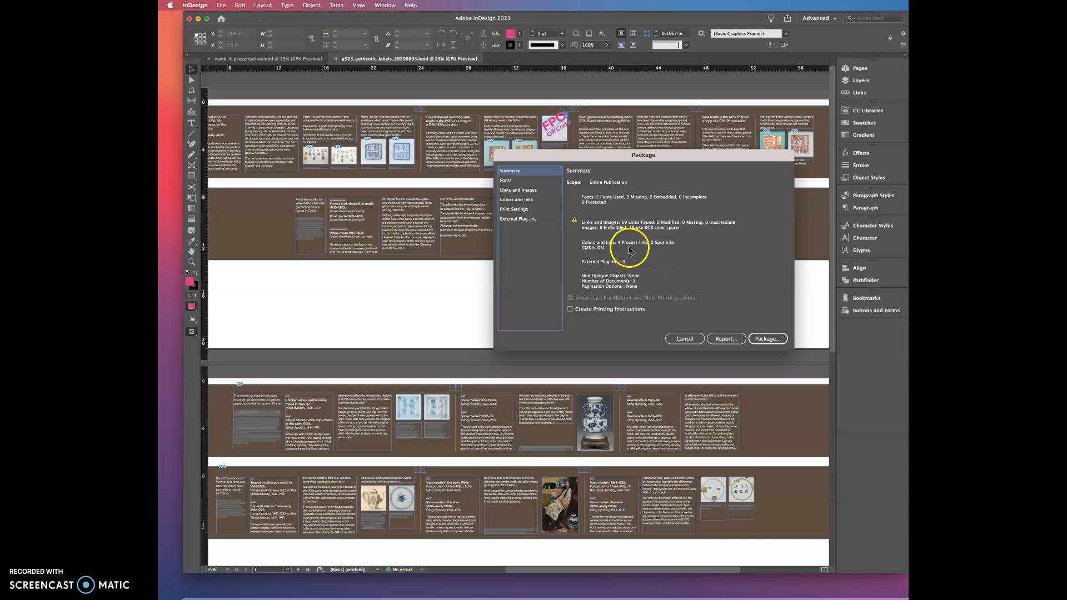
left_click(507, 181)
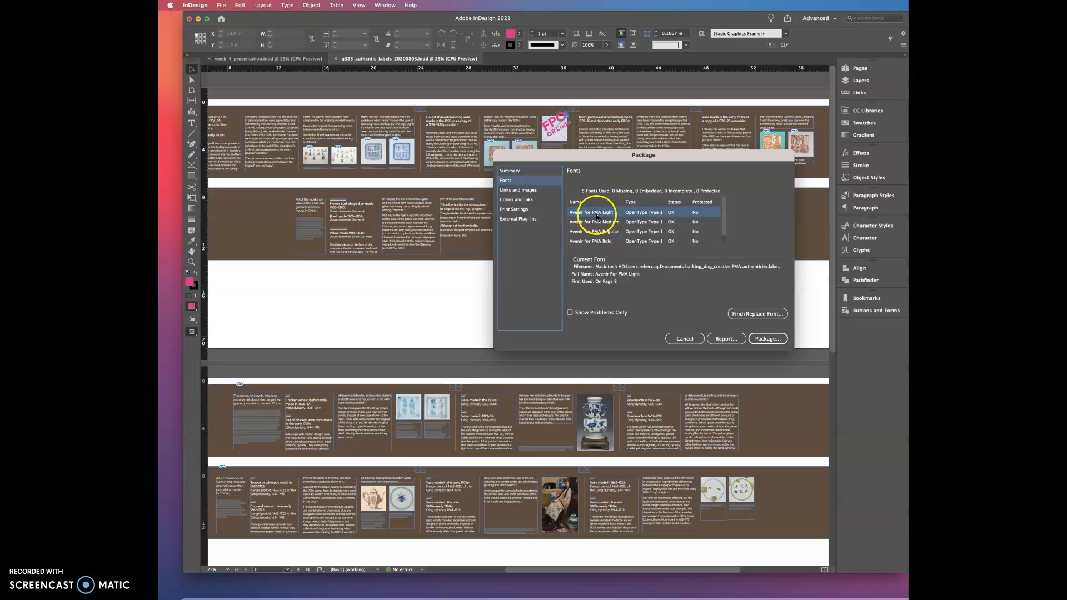
left_click(531, 190)
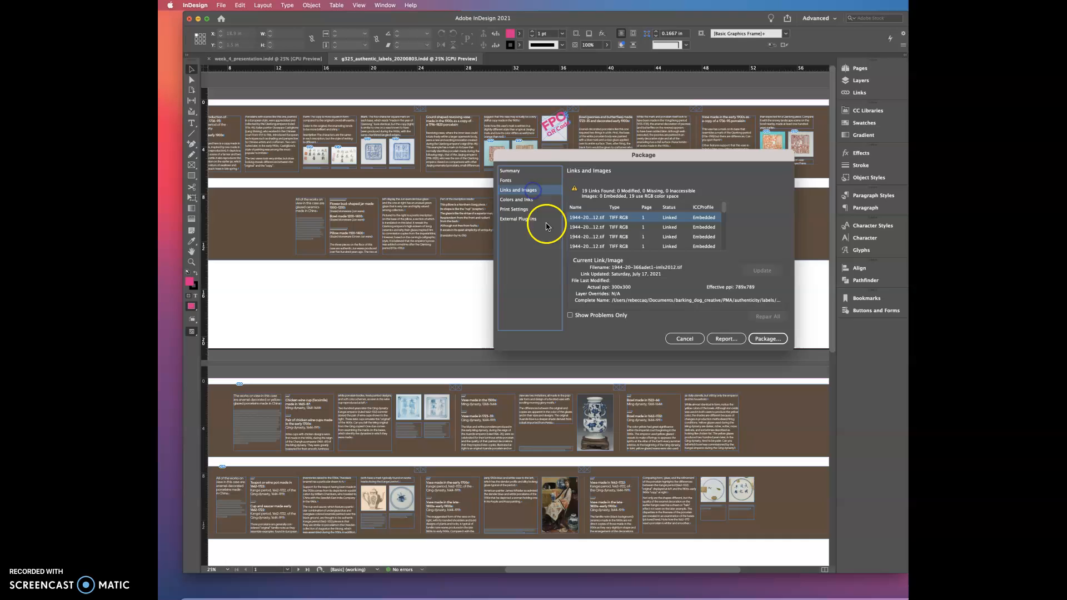
left_click(516, 180)
left_click(519, 170)
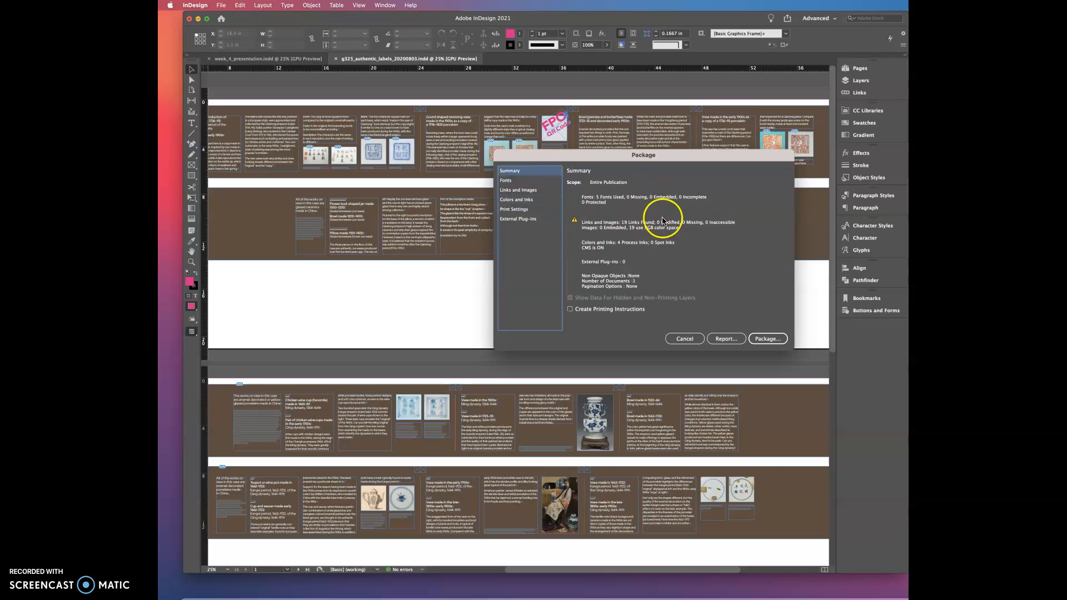
Create the package folder in wk_4 with fonts, linked graphics, an IDML file and a High Quality Print PDF.
left_click(763, 340)
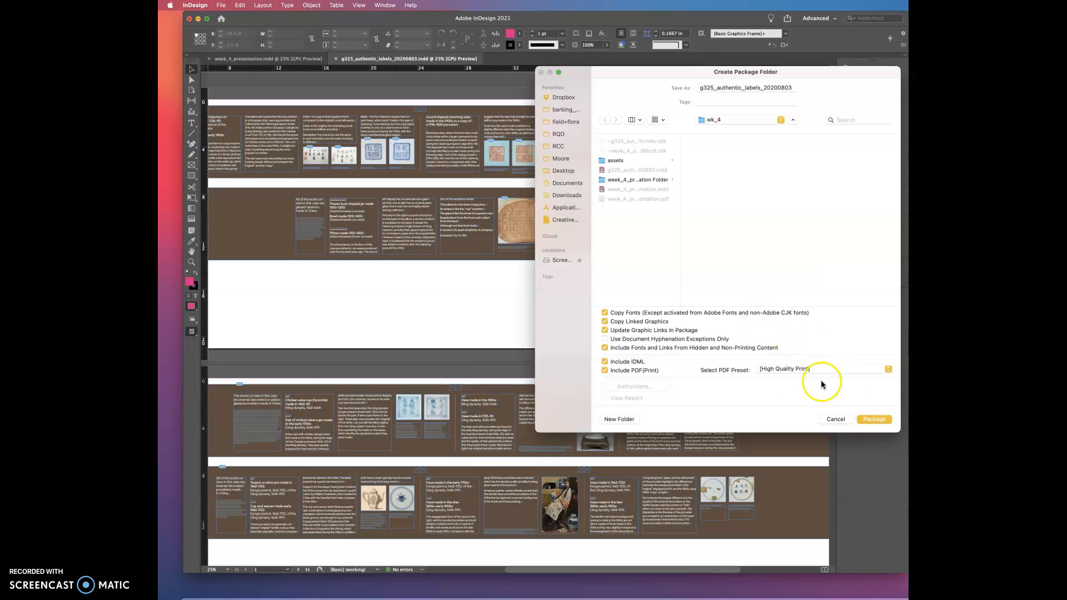
left_click(875, 422)
left_click(798, 358)
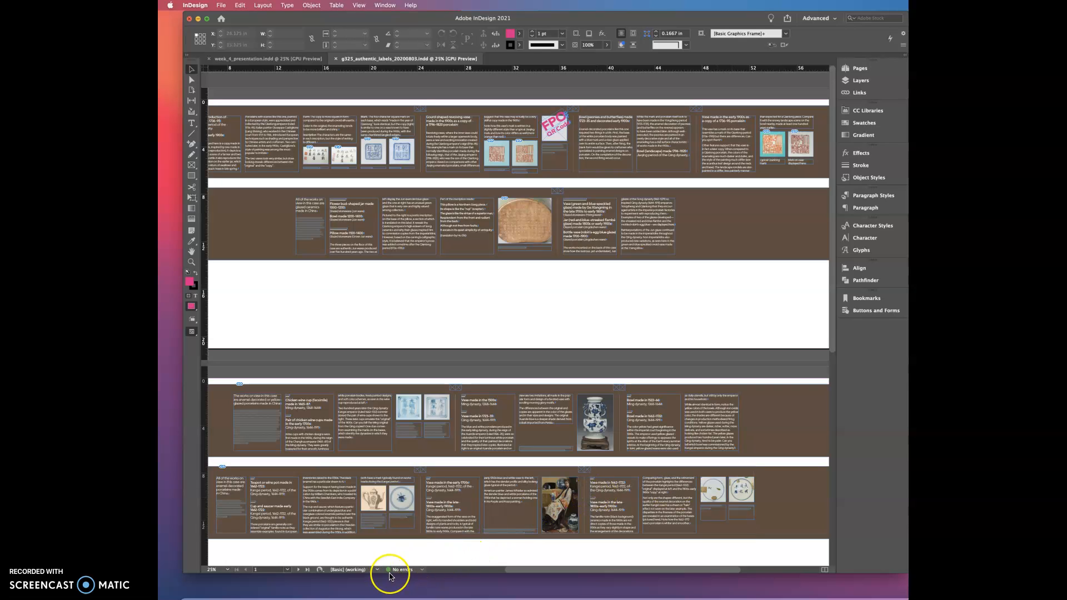
Switch to Finder, show the wk_4 folder as a list and check the document fonts in the packaged labels folder.
key("super+Tab")
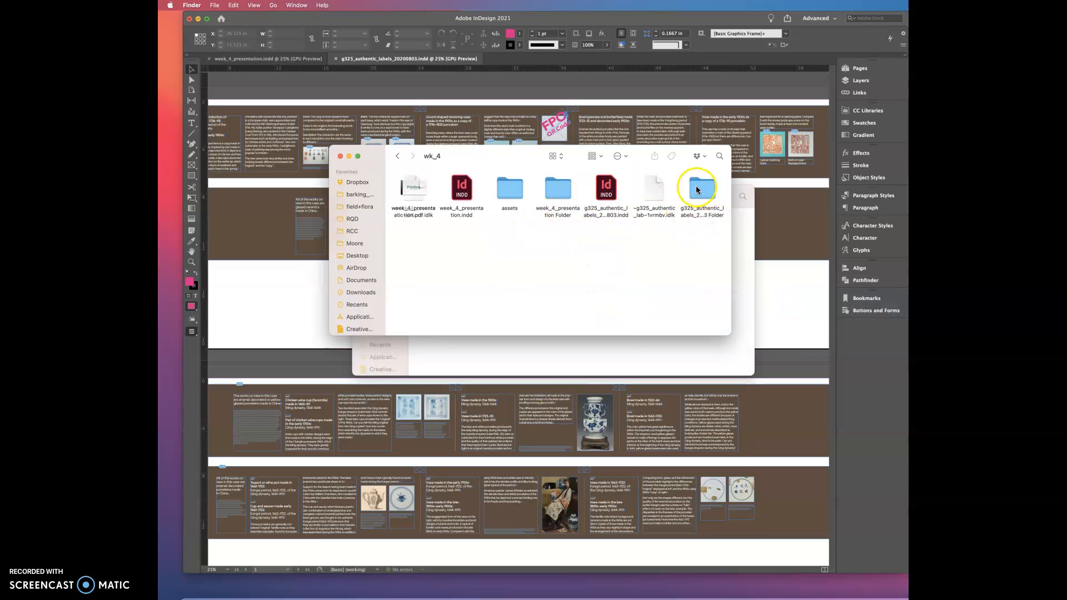
left_click(561, 155)
left_click(566, 176)
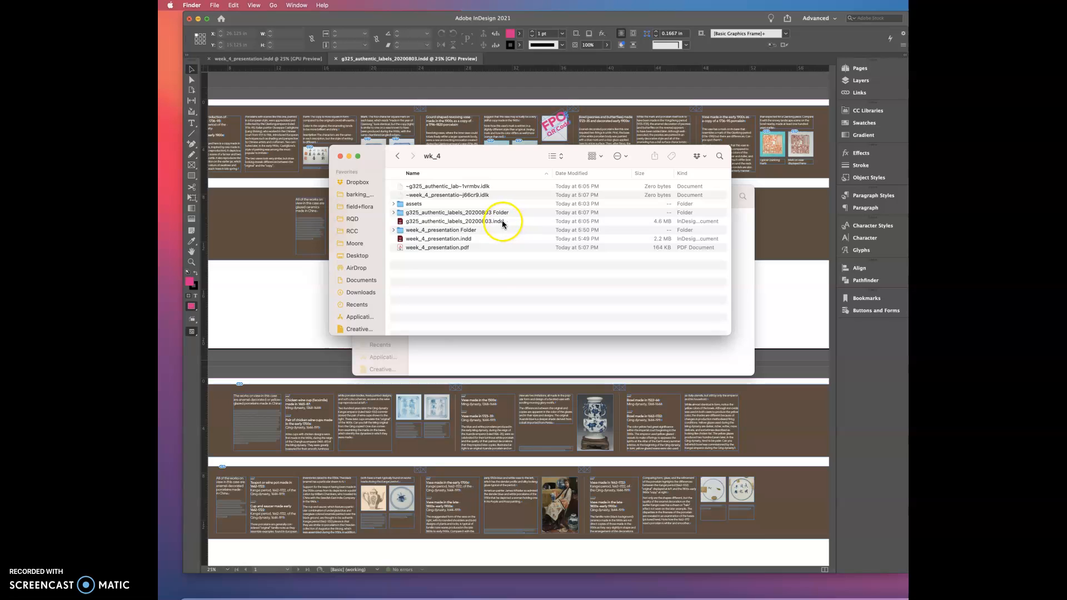
left_click(392, 213)
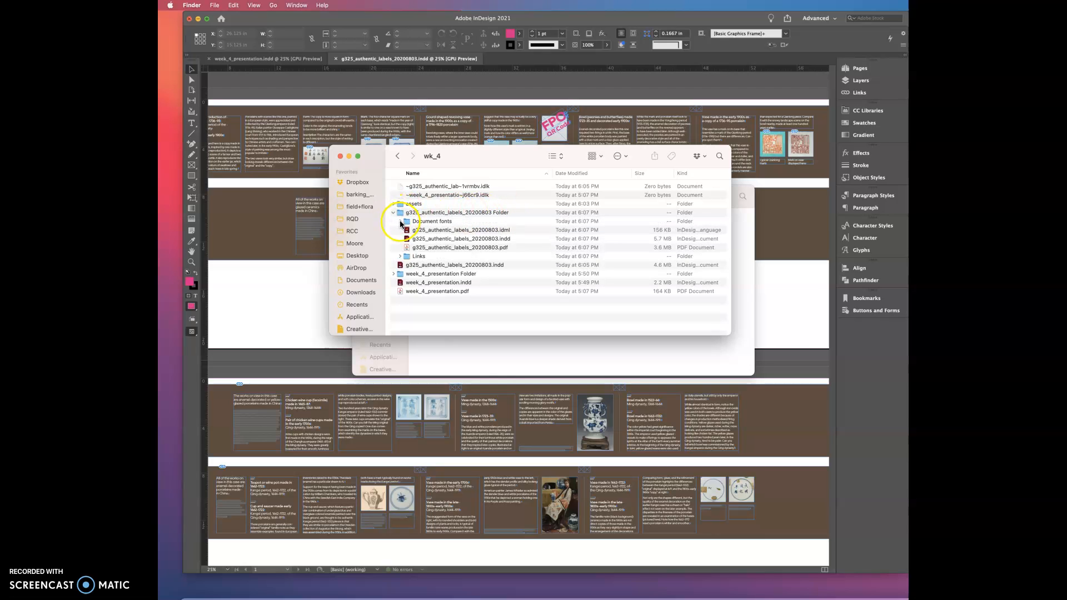
left_click(400, 222)
left_click(401, 222)
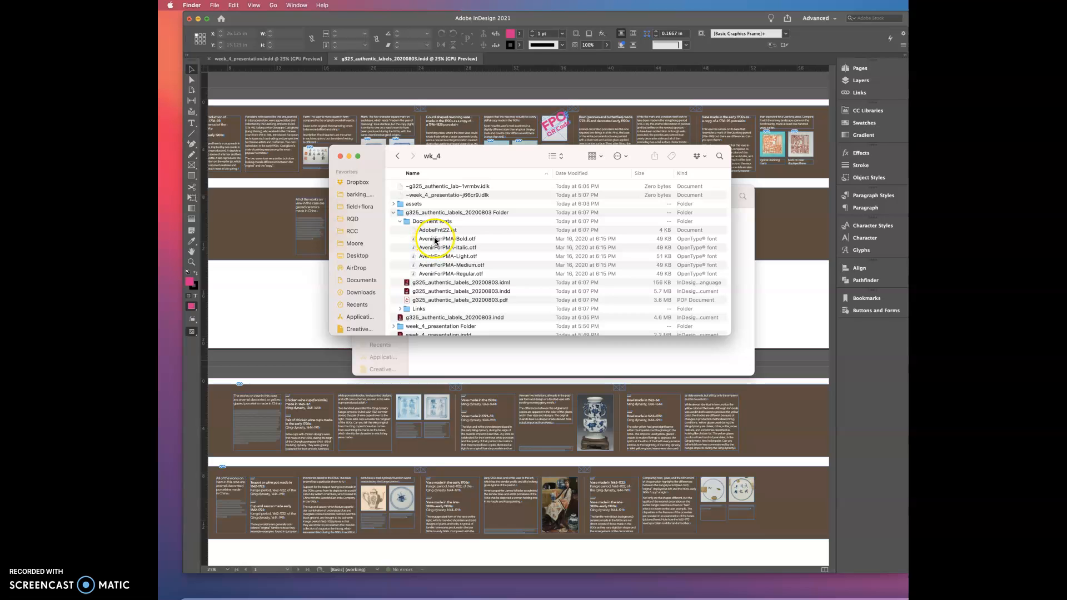
left_click(399, 222)
Look through the image files in the package's Links folder and collapse the package folder.
left_click(400, 257)
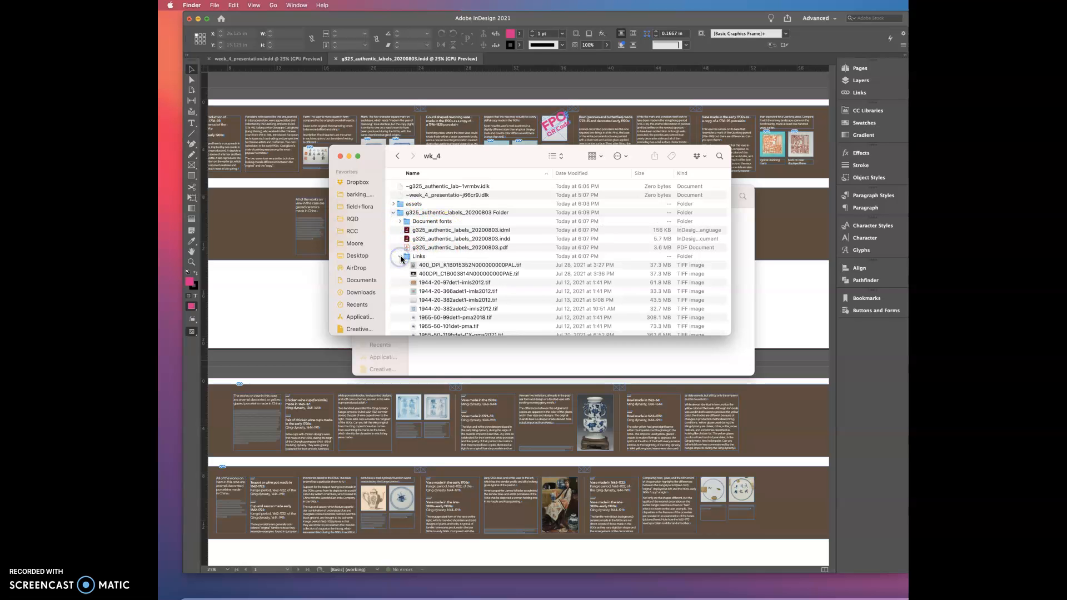
scroll(431, 275, "down", 5)
scroll(432, 273, "up", 6)
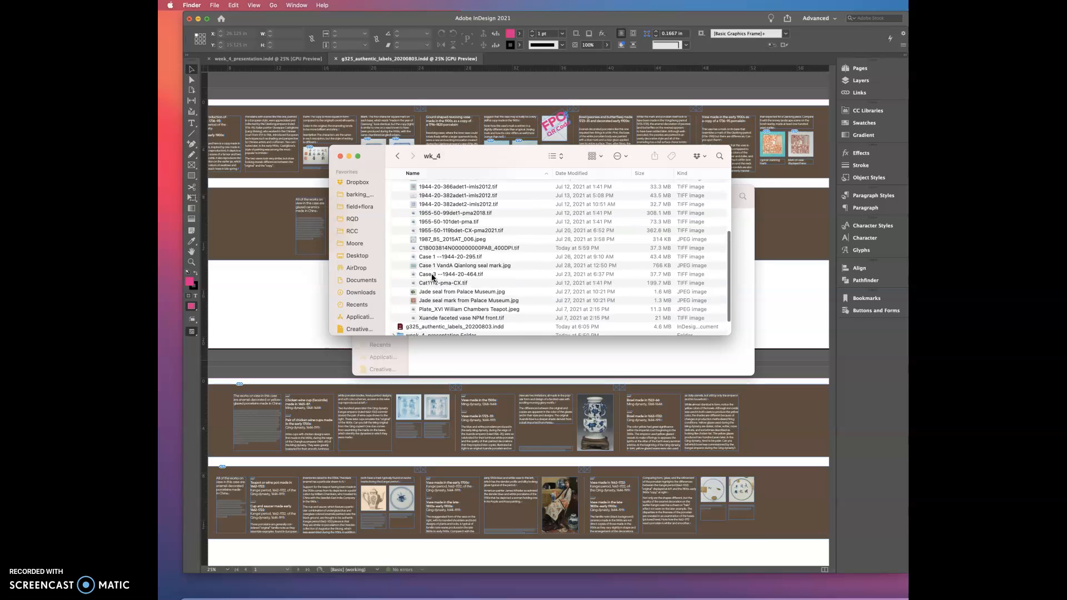
left_click(400, 230)
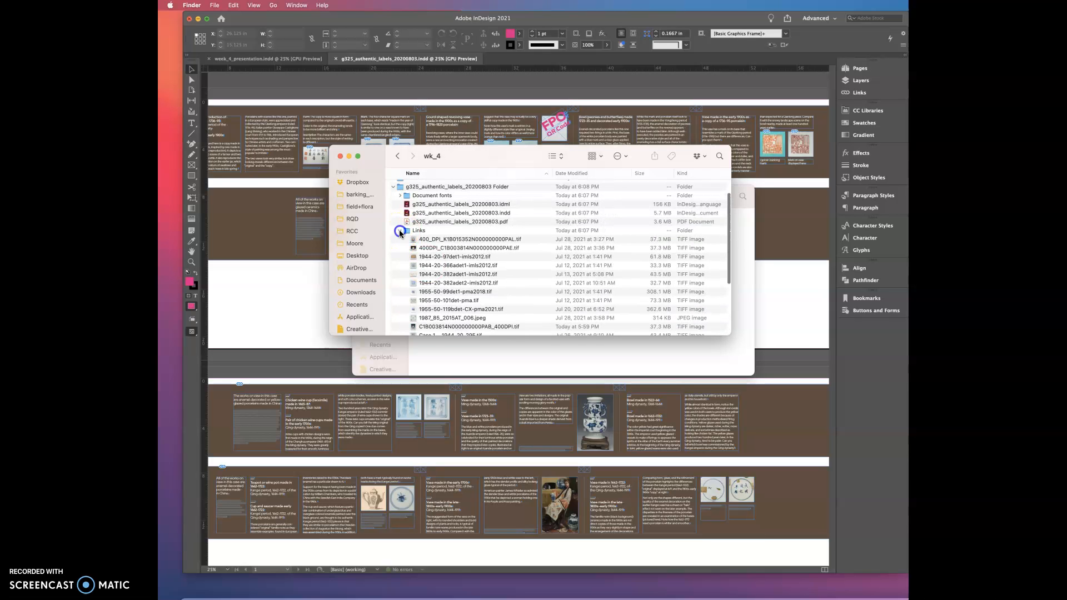
left_click(394, 212)
Compress the g325_authentic_labels_20200803 Folder into a zip archive and bring its progress window fully into view.
right_click(399, 213)
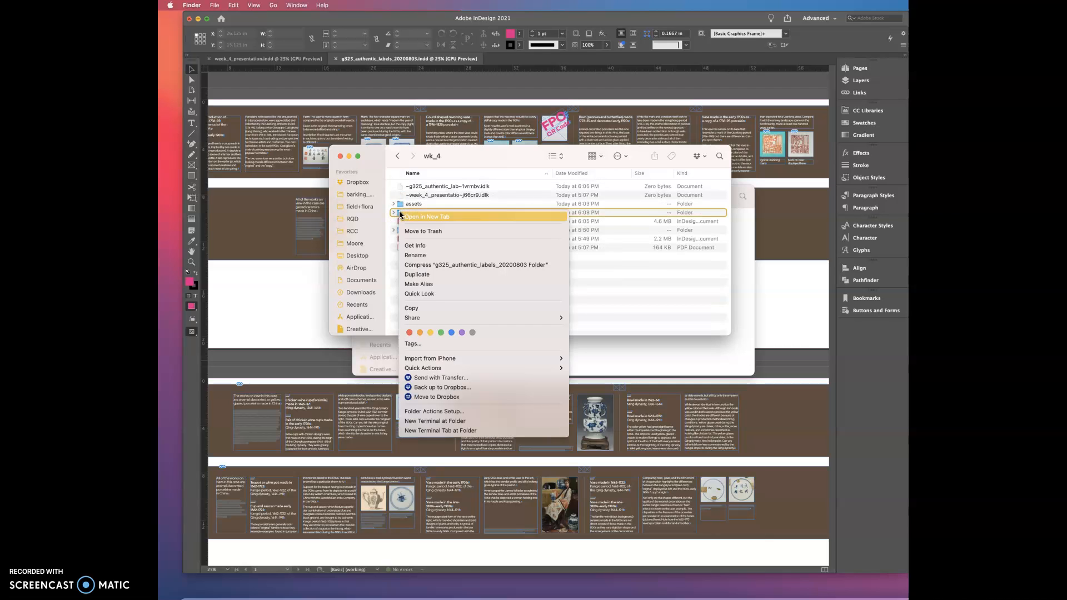
left_click(436, 267)
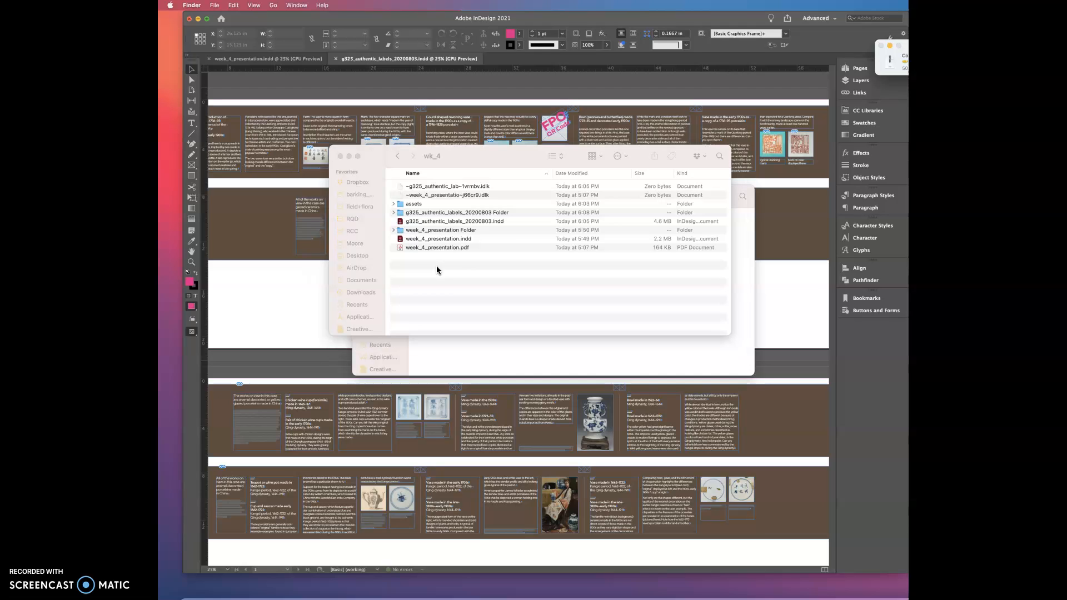
left_click_drag(906, 43, 580, 65)
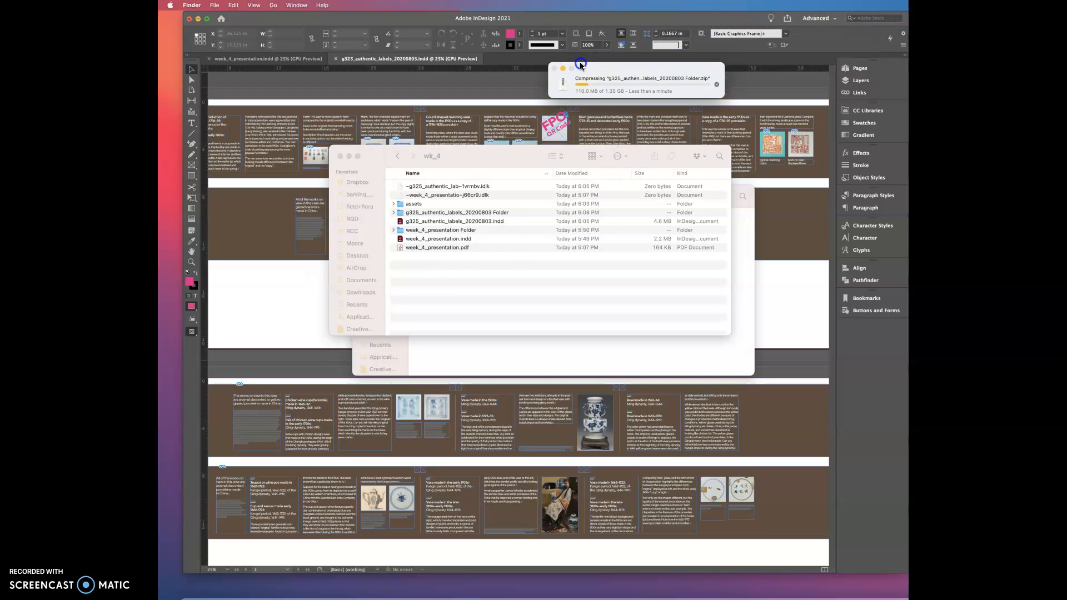